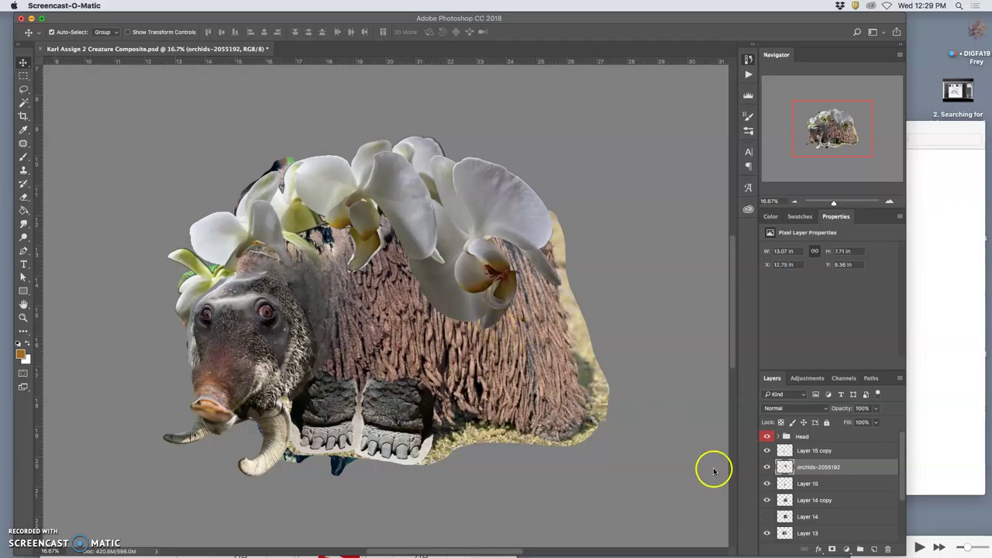
Step: Toggle the visibility of the orchids-2055192 and Layer 15 copy layers to examine which creature parts they hold
click(779, 441)
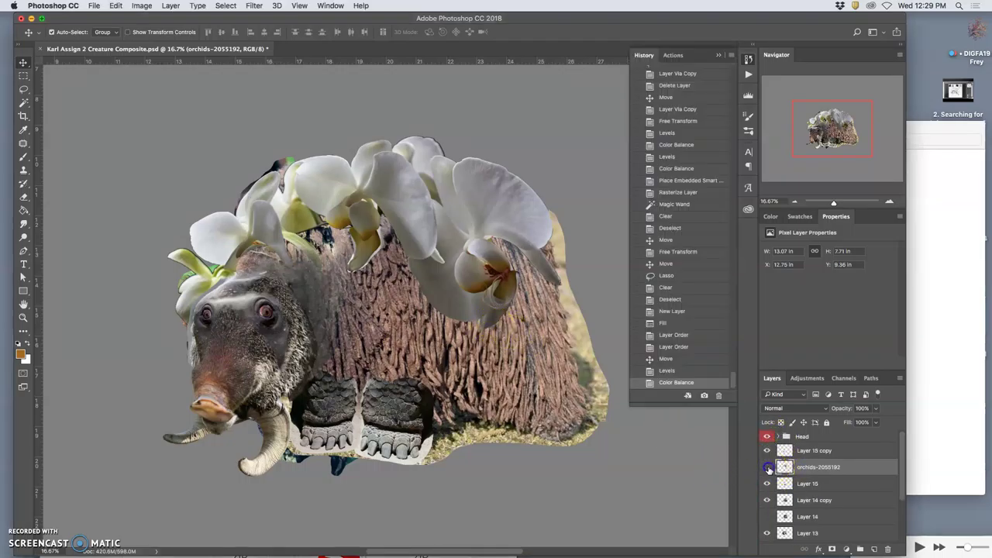
click(767, 467)
click(767, 468)
click(767, 468)
click(767, 467)
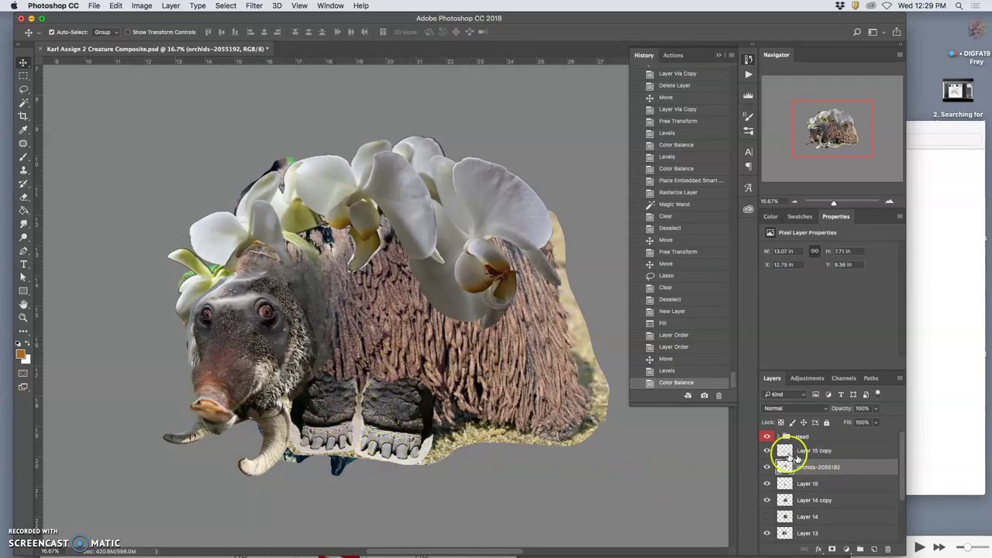
click(768, 451)
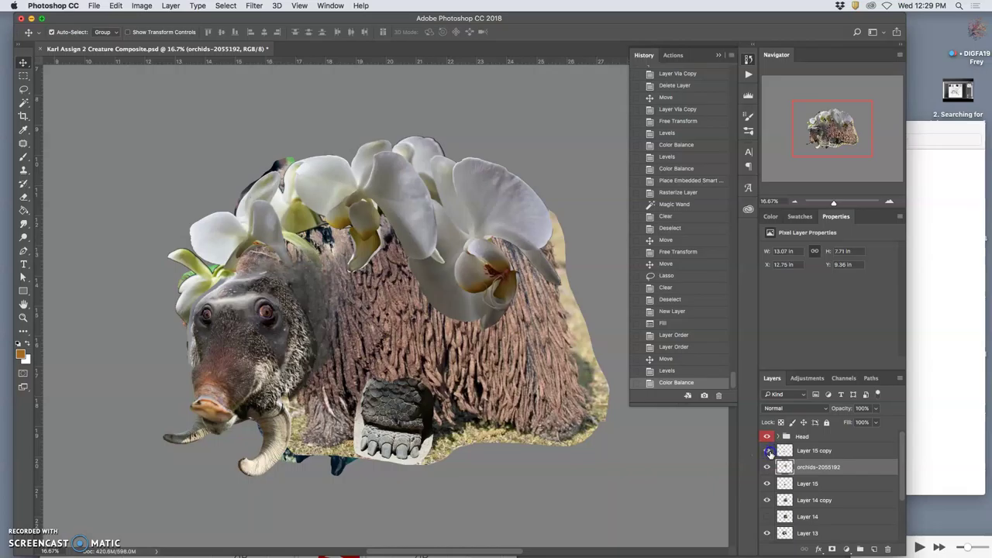
click(768, 451)
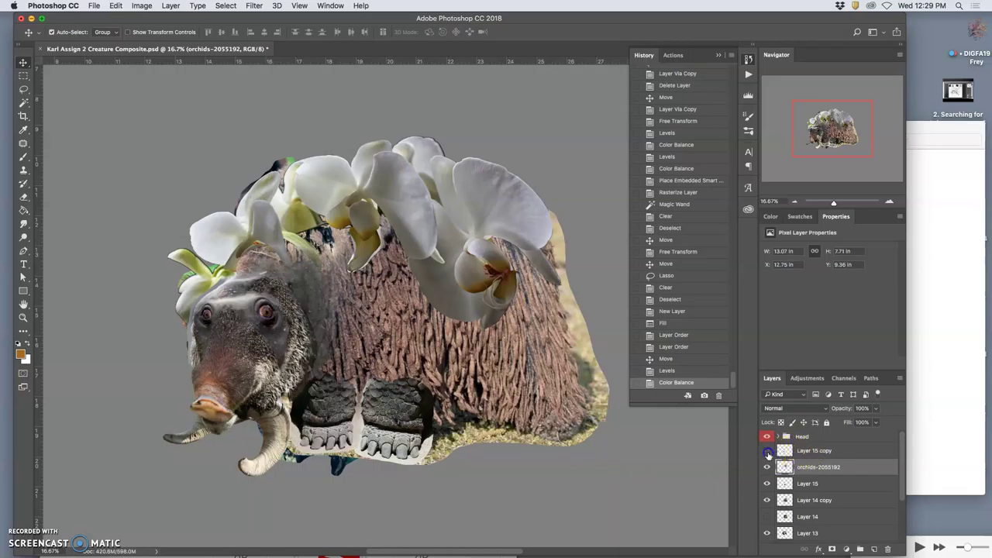
click(767, 451)
click(767, 452)
click(768, 451)
click(768, 450)
Step: Swap the two front feet, moving the Layer 15 copy foot away from the head and the Layer 15 foot beside the large tusk
drag(330, 402, 418, 436)
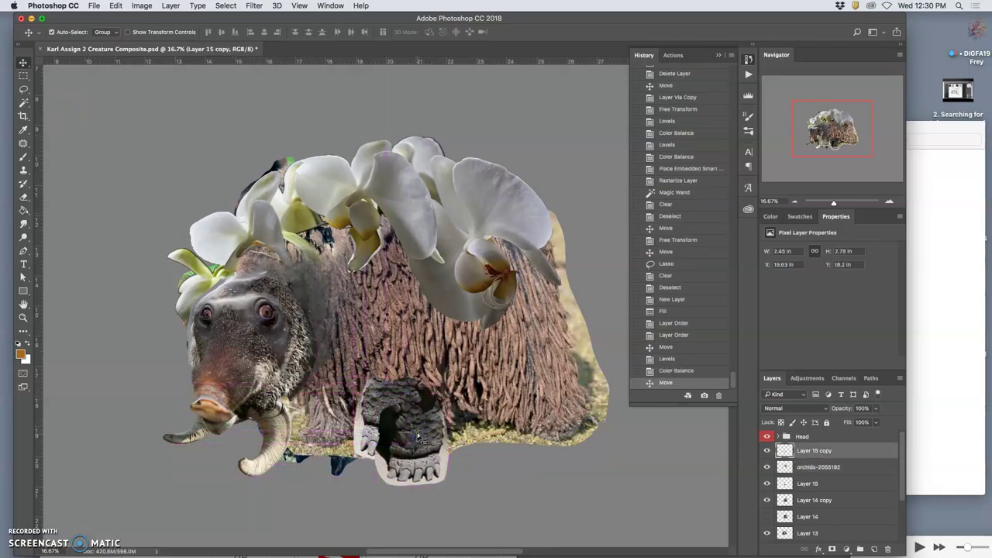
drag(419, 436, 397, 423)
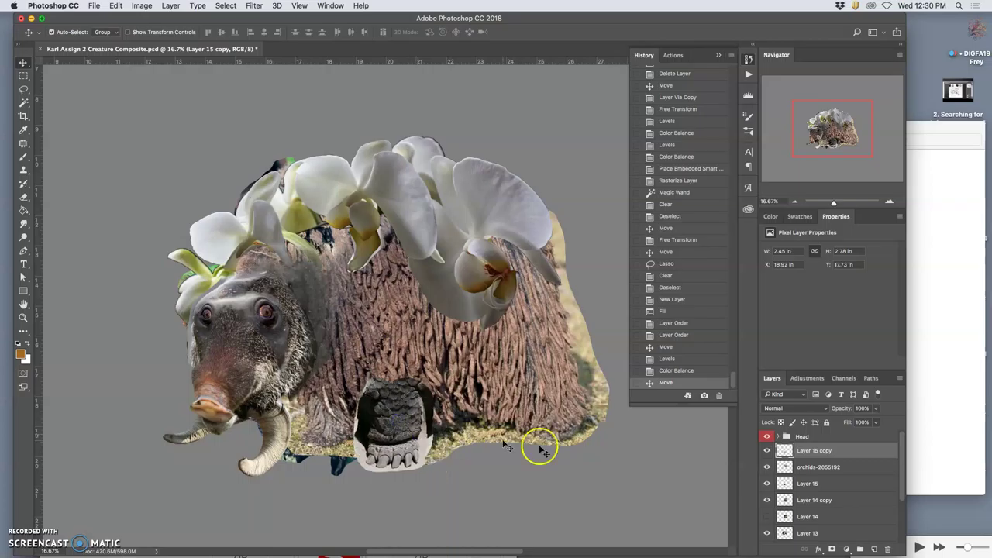
click(809, 482)
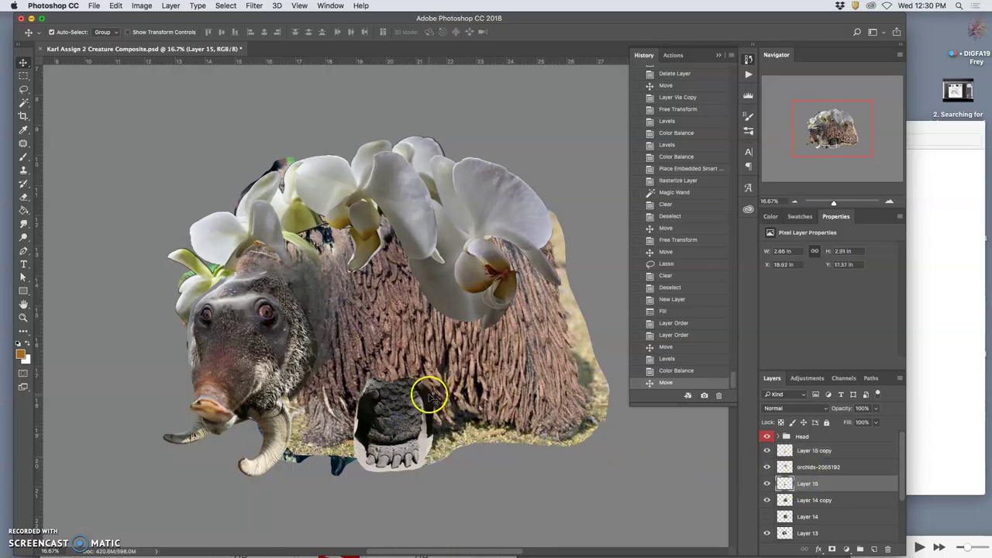
drag(427, 395, 358, 397)
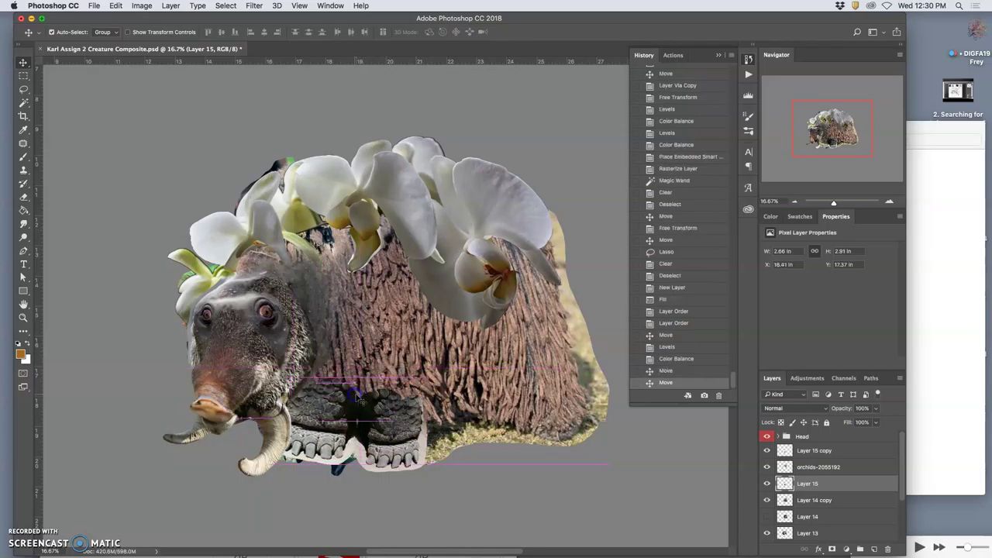
Step: Scale the Layer 15 foot beside the tusk to about 77% and warp its shape slightly outward
key(super+t)
key(ctrl+t)
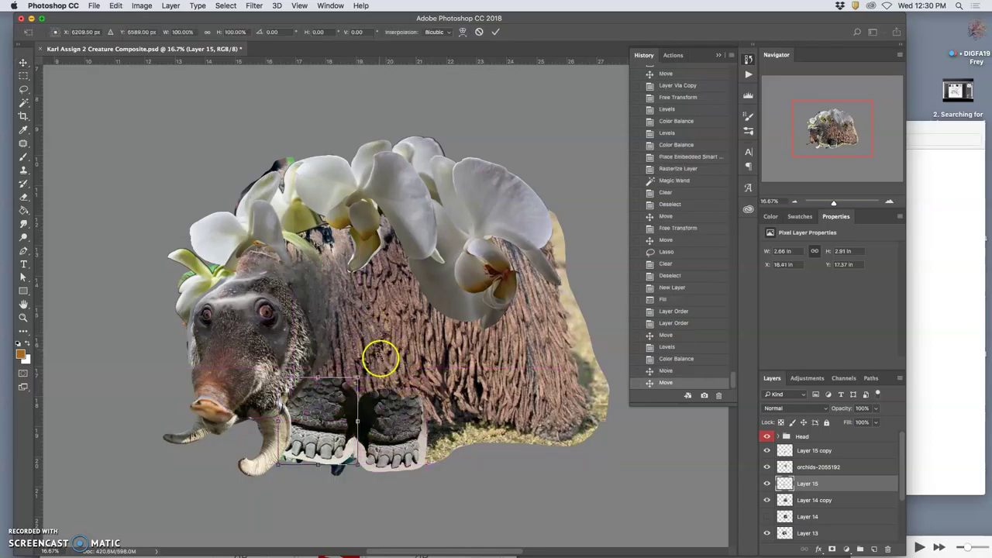
drag(357, 463, 330, 422)
right_click(335, 442)
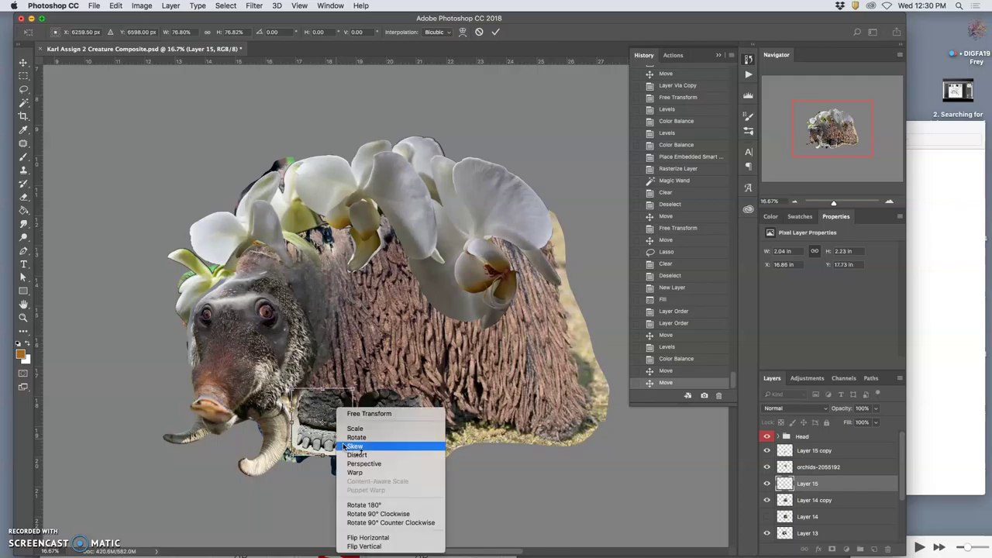
click(365, 473)
drag(311, 423, 312, 419)
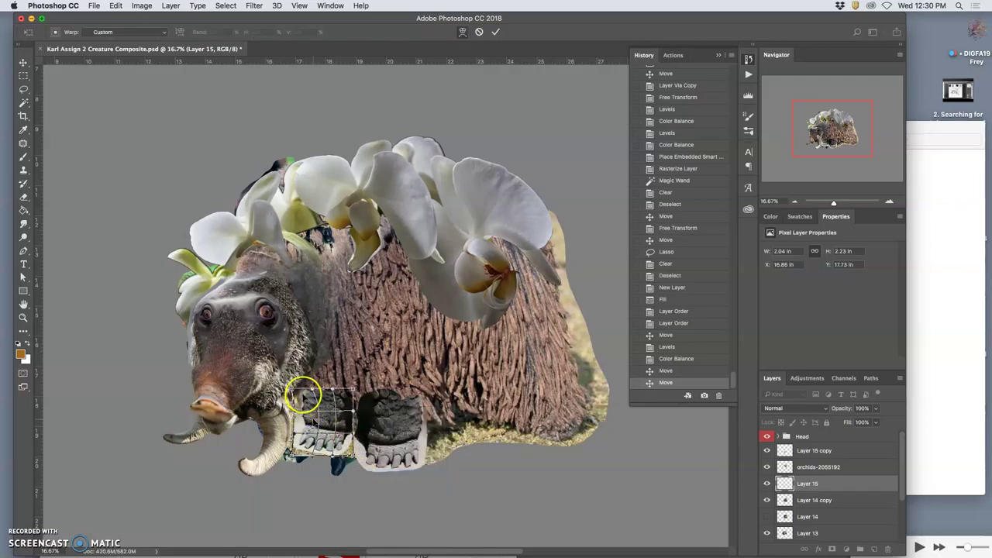
drag(317, 434, 305, 440)
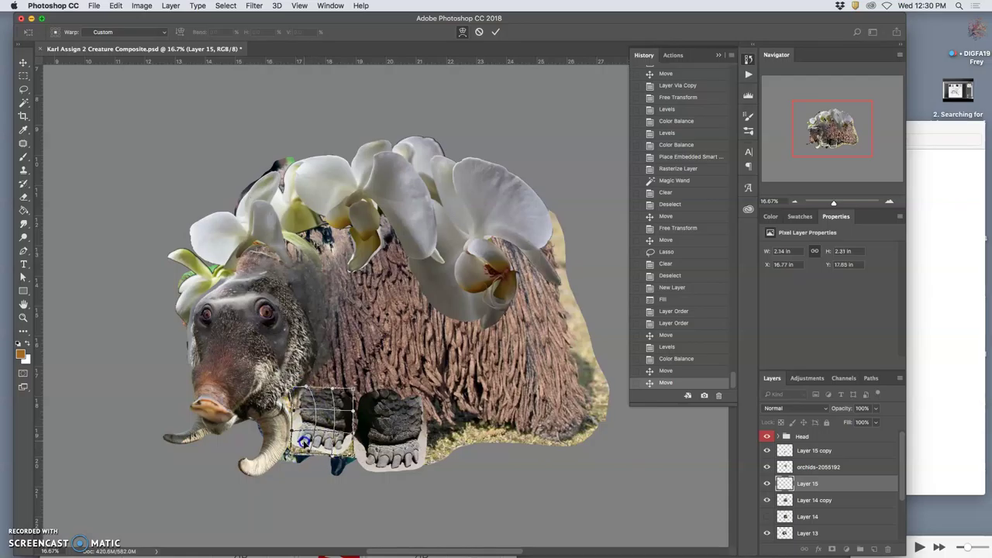
click(342, 435)
key(Return)
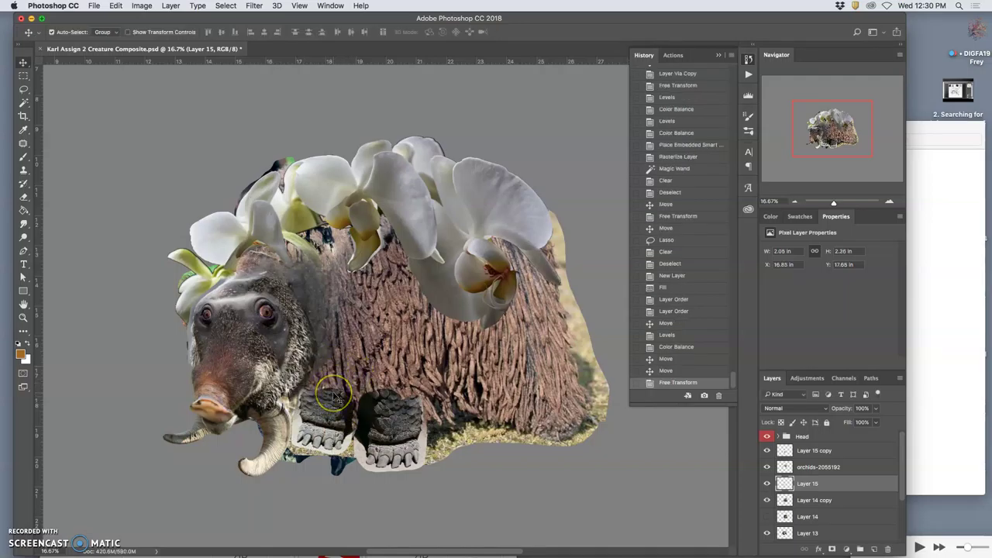
Step: Erase the upper edge and inner side of the Layer 15 foot with a soft eraser of about 143 px to blend it into the fur
key(super+minus)
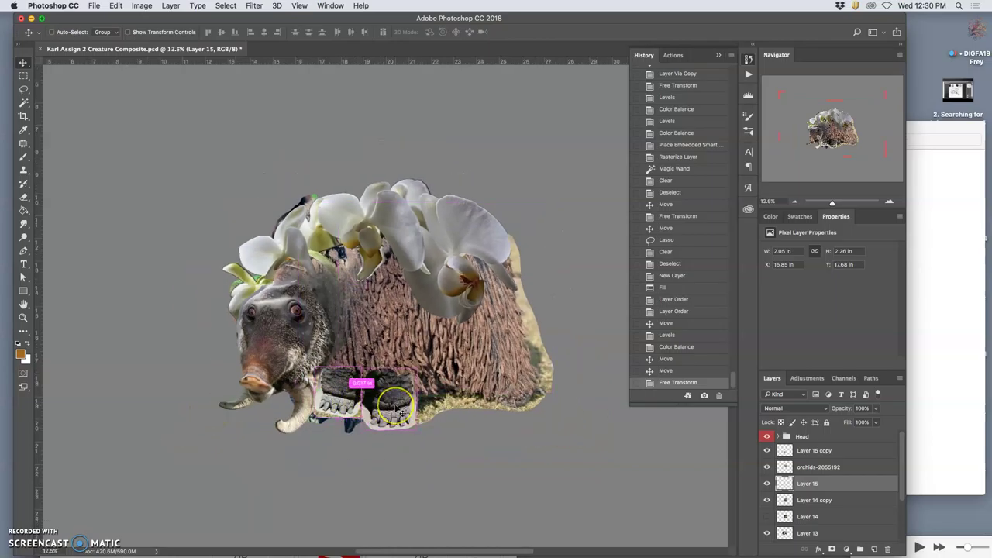
key(super+minus)
key(super+plus)
key(super+plus)
key(super+plus)
key(super+plus)
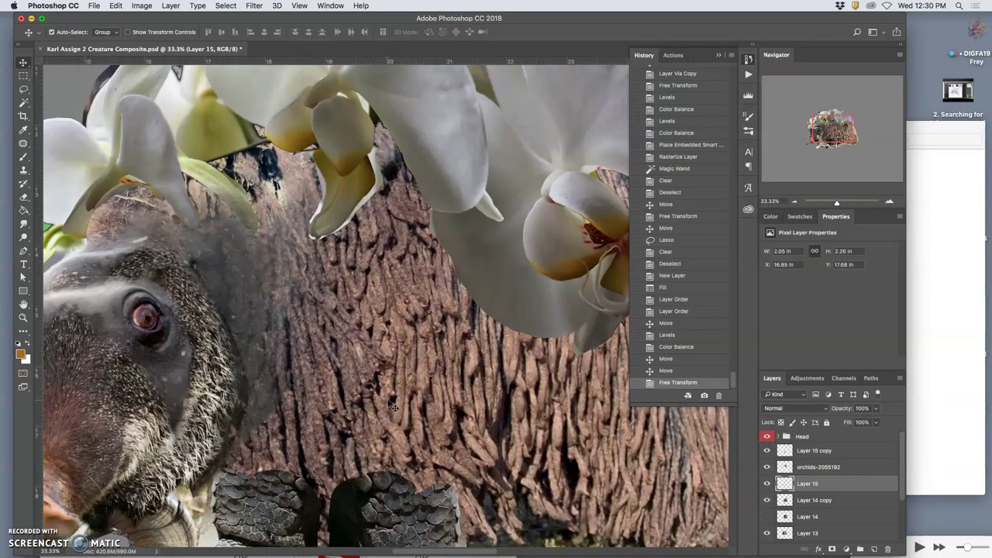
scroll(392, 405, down, 3)
scroll(388, 401, down, 2)
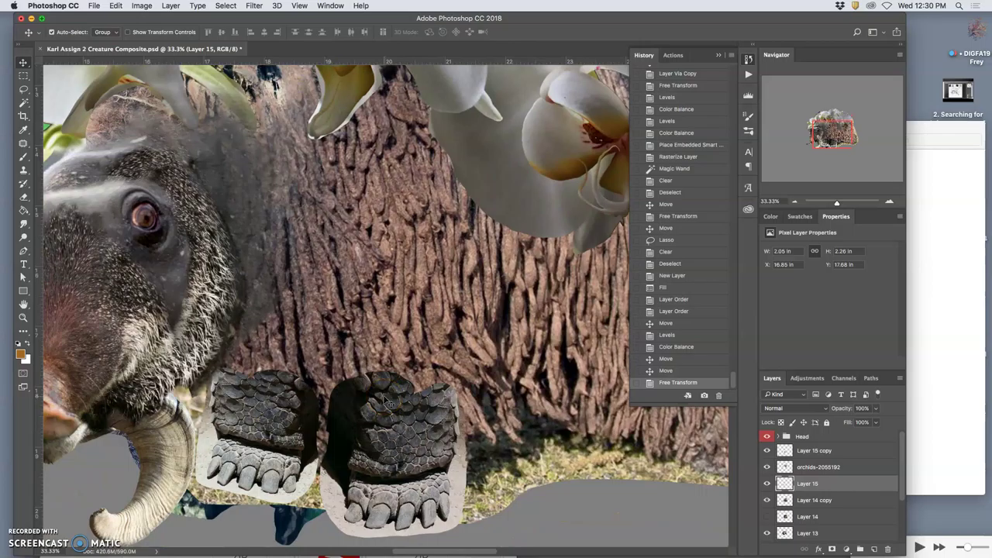
click(24, 197)
click(188, 34)
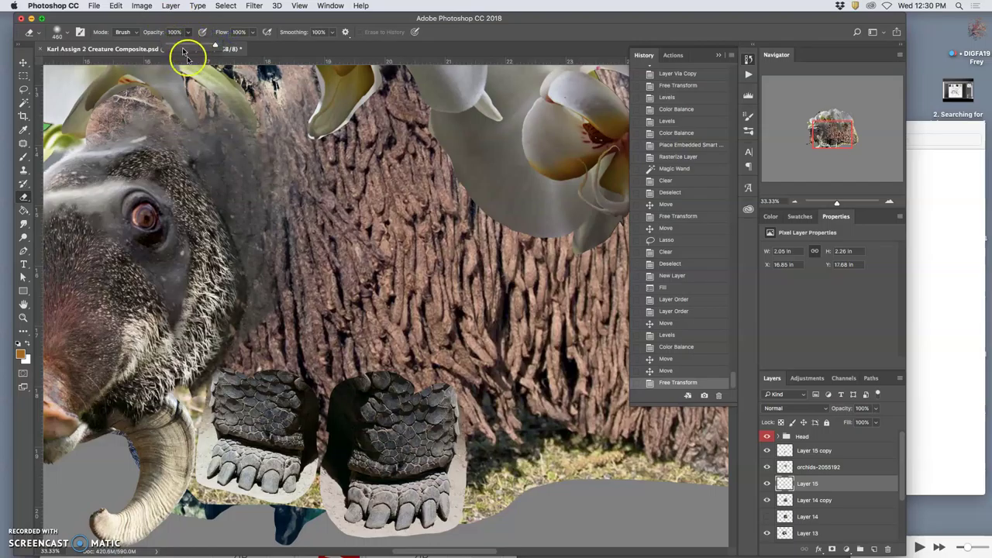
click(53, 34)
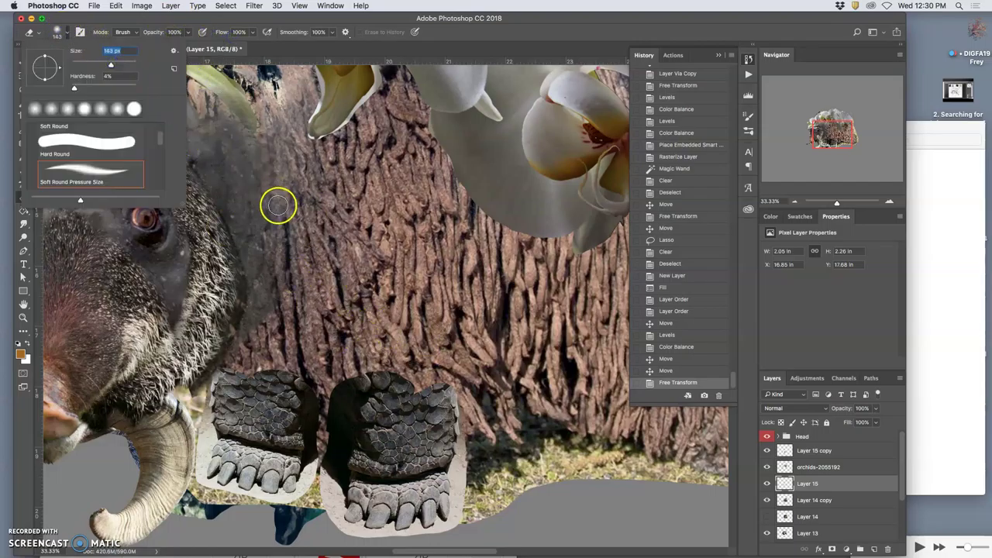
click(314, 372)
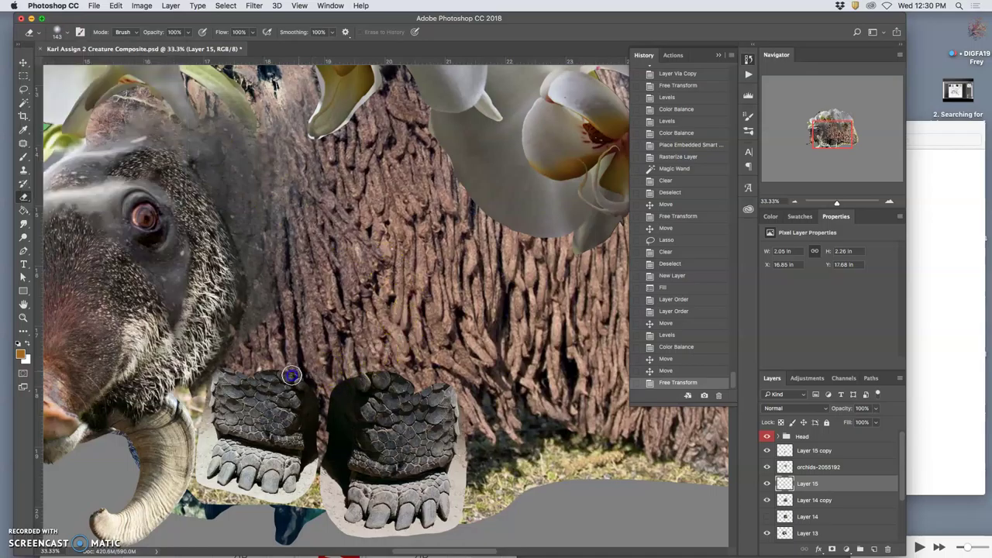
click(283, 372)
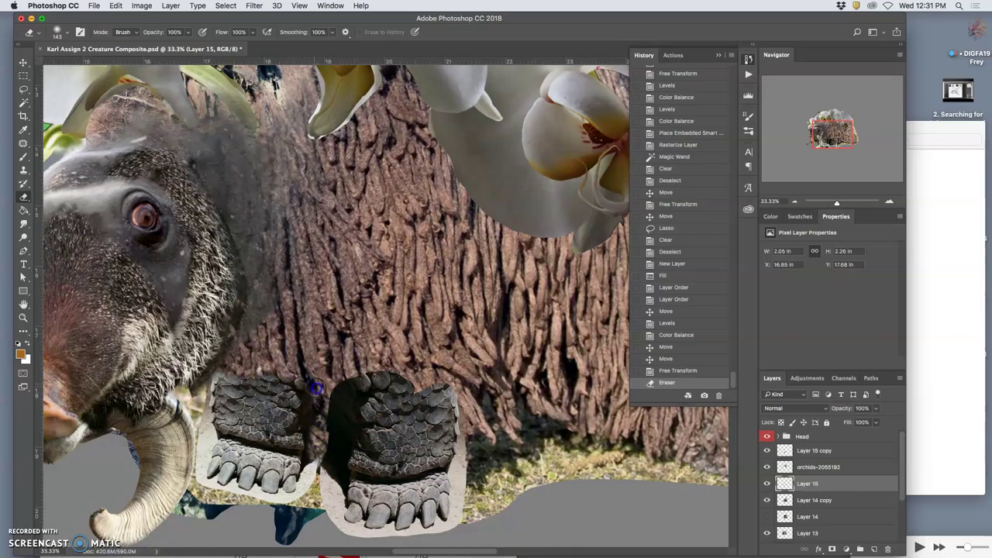
drag(319, 399, 323, 410)
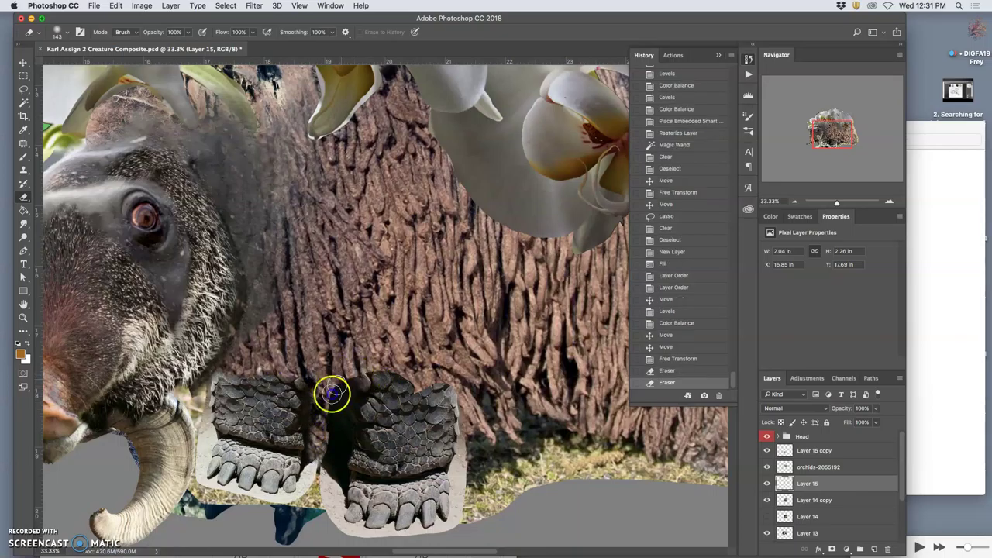
click(335, 387)
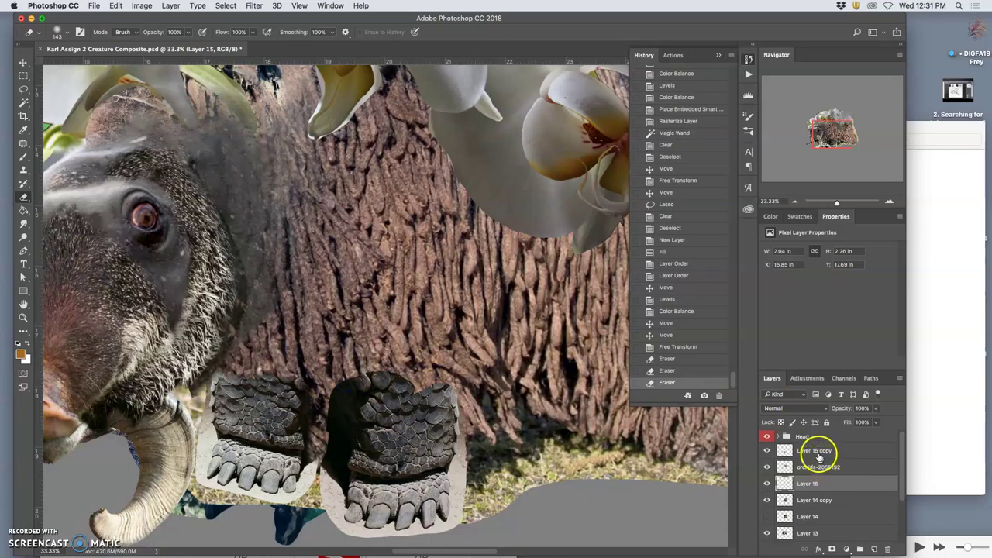
Step: Erase the upper edge and dark inner side of the Layer 15 copy foot so the hanging fur overlaps it
click(814, 452)
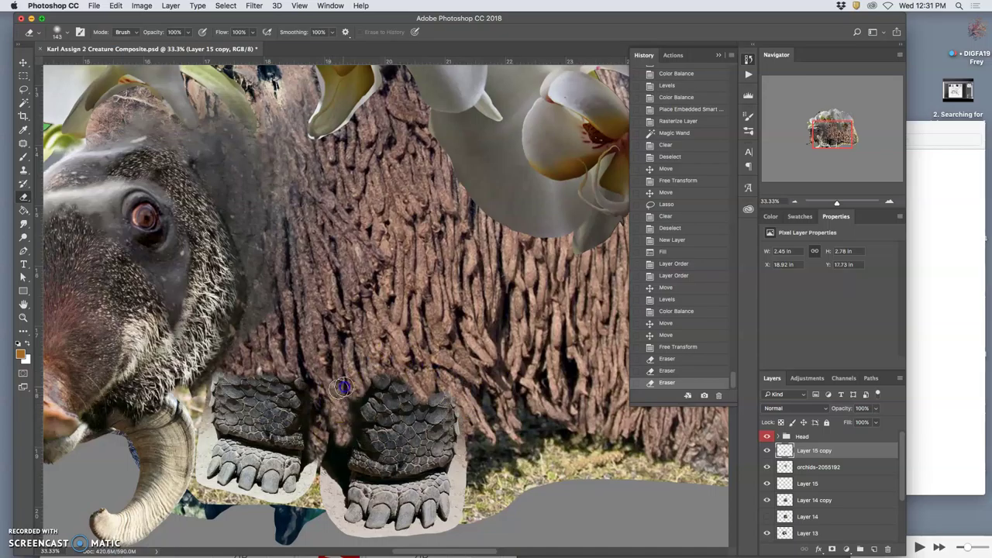
click(343, 386)
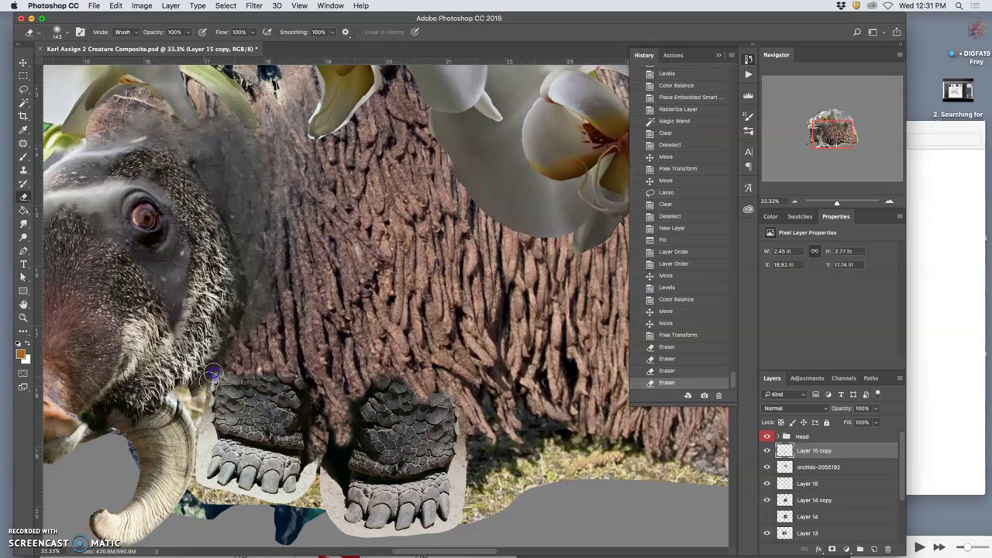
click(216, 370)
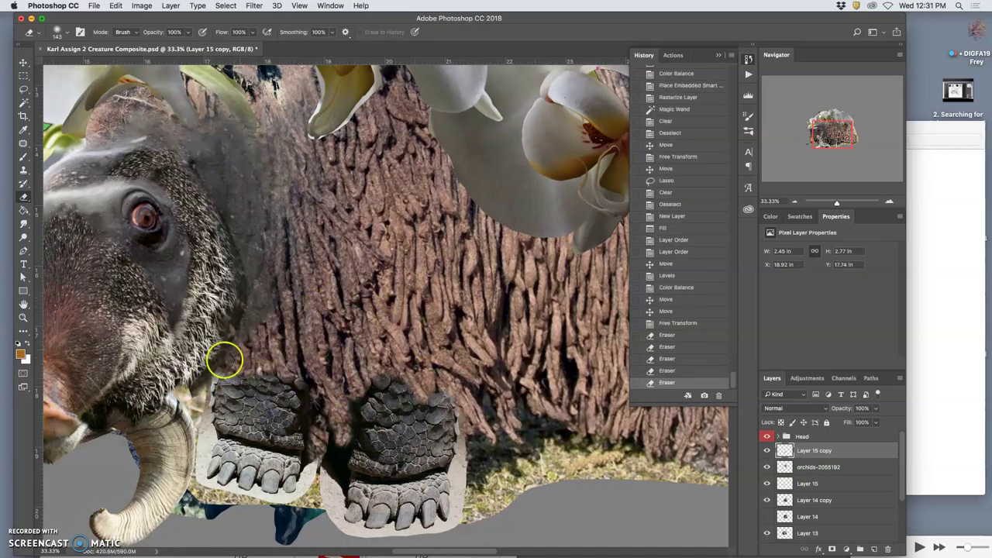
Step: Hide and reshow the orchids-2055192 layer to examine the outline of the creature's back and head
click(23, 533)
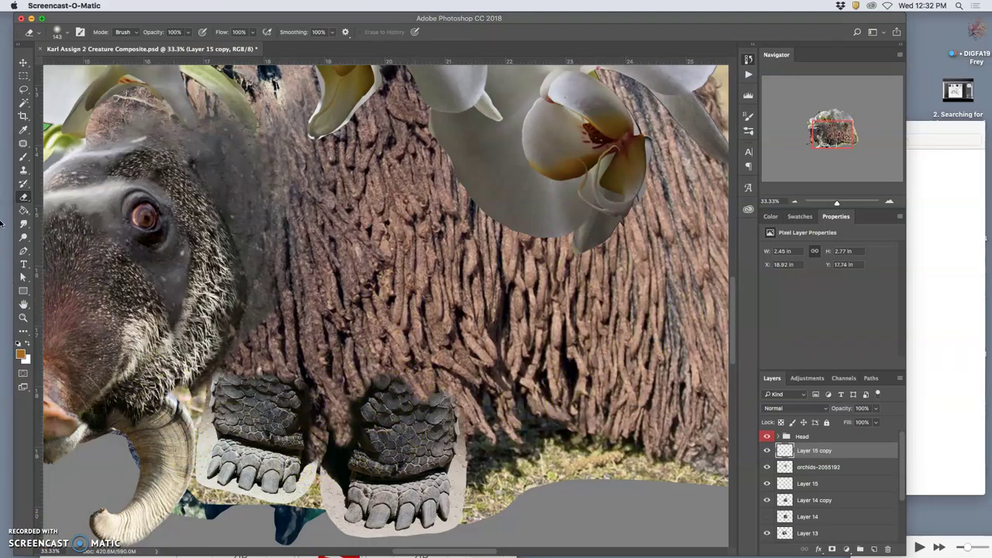
click(26, 89)
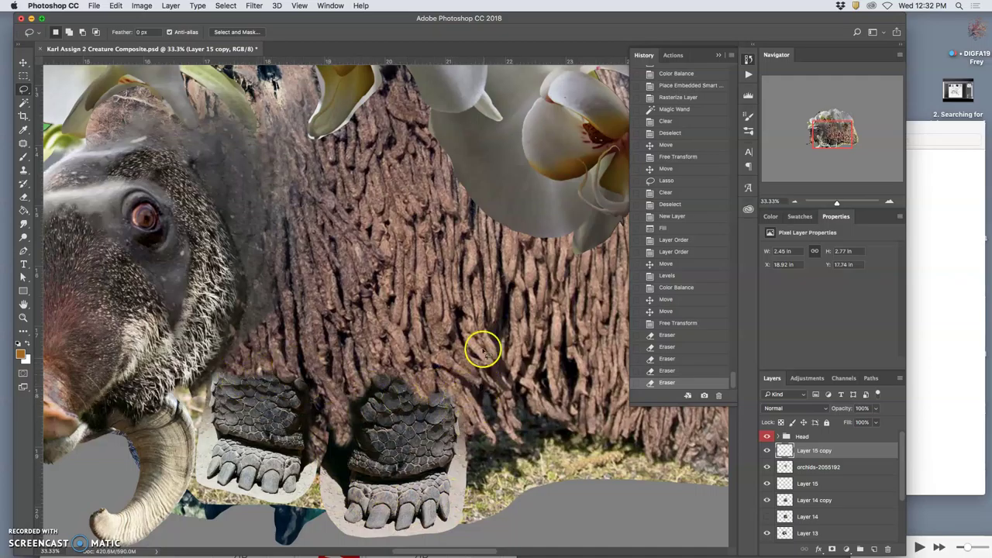
key(super+minus)
key(super+minus)
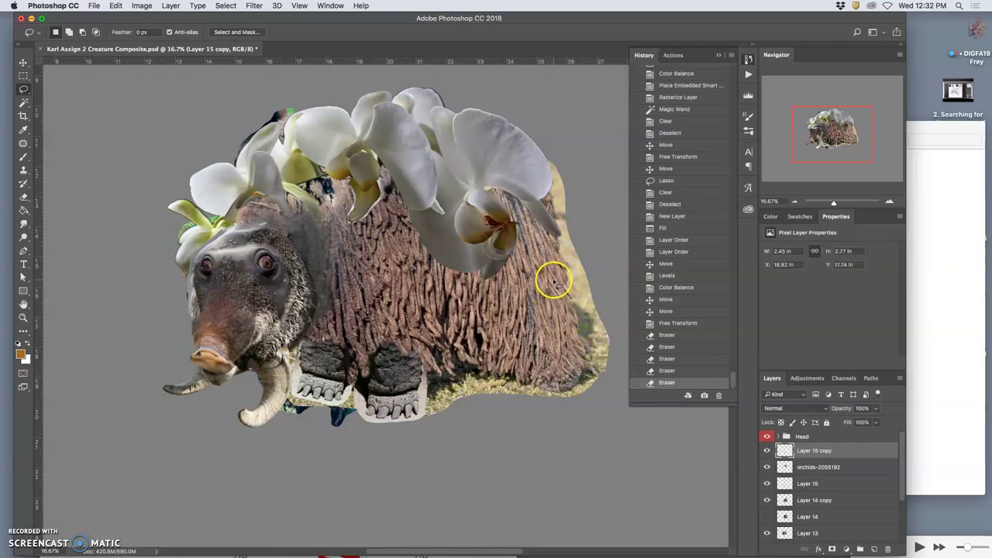
click(768, 467)
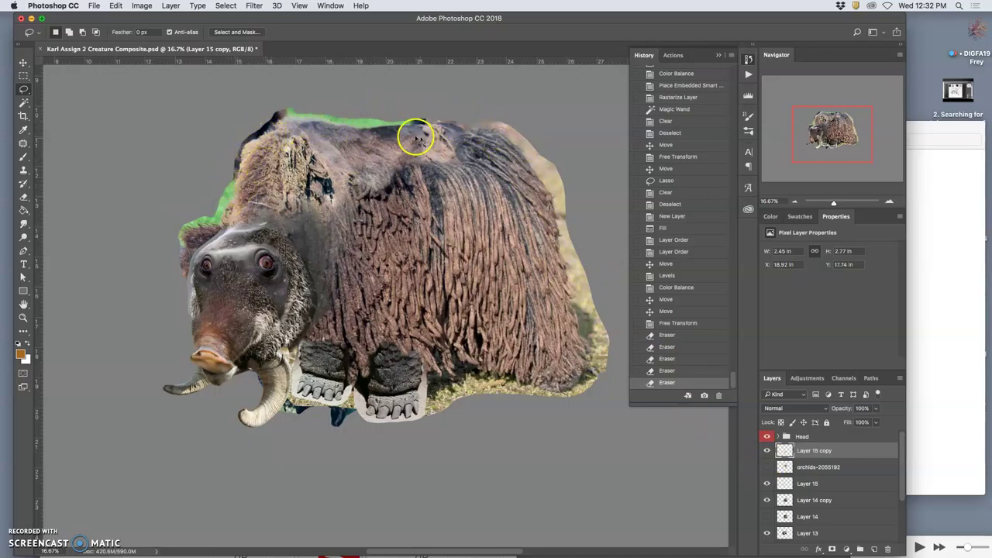
click(767, 467)
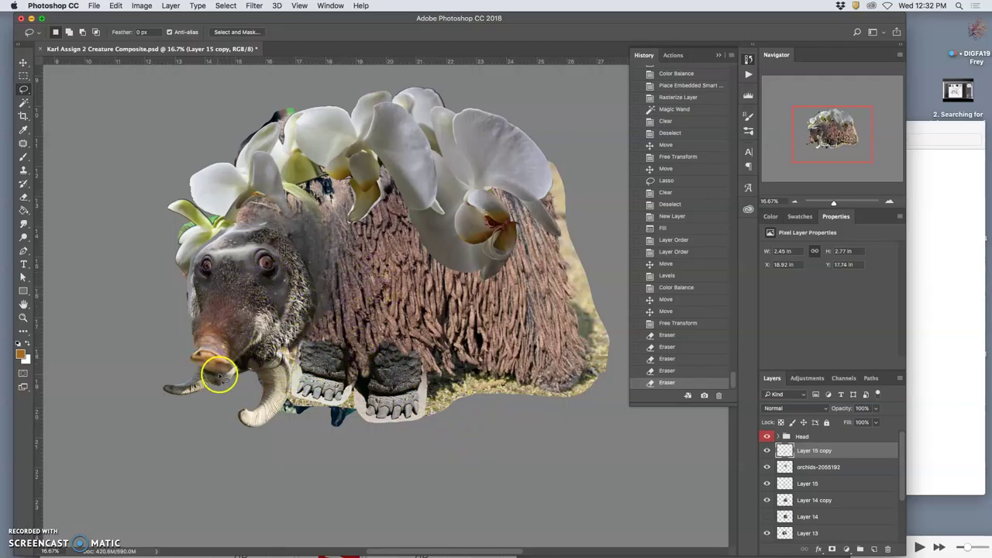
Step: Set the Move tool's auto-select to Layer and select Layer 13, which holds the blue fringe inside the large tusk
key(super+equal)
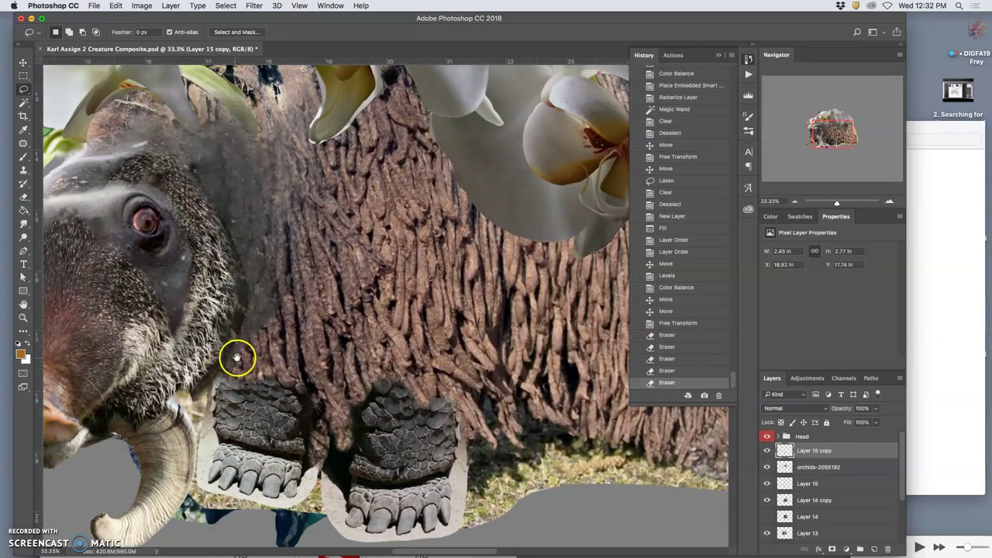
drag(268, 345, 523, 248)
drag(281, 326, 307, 315)
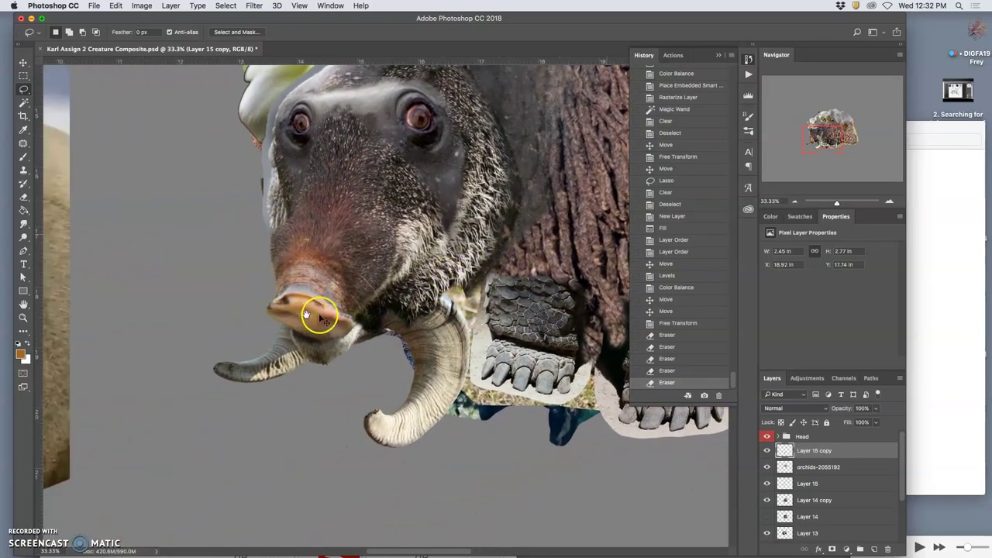
key(super+equal)
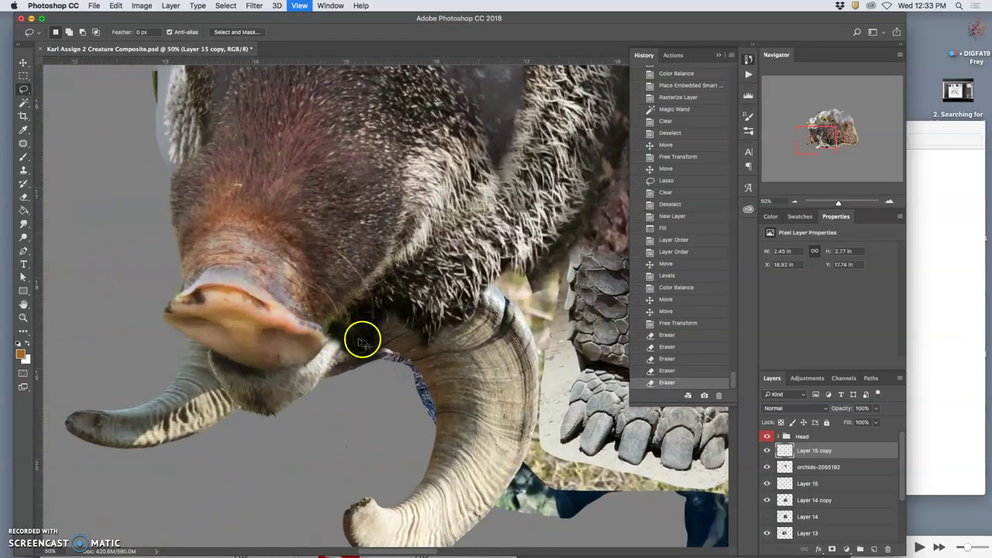
super+right_click(385, 316)
key(super+equal)
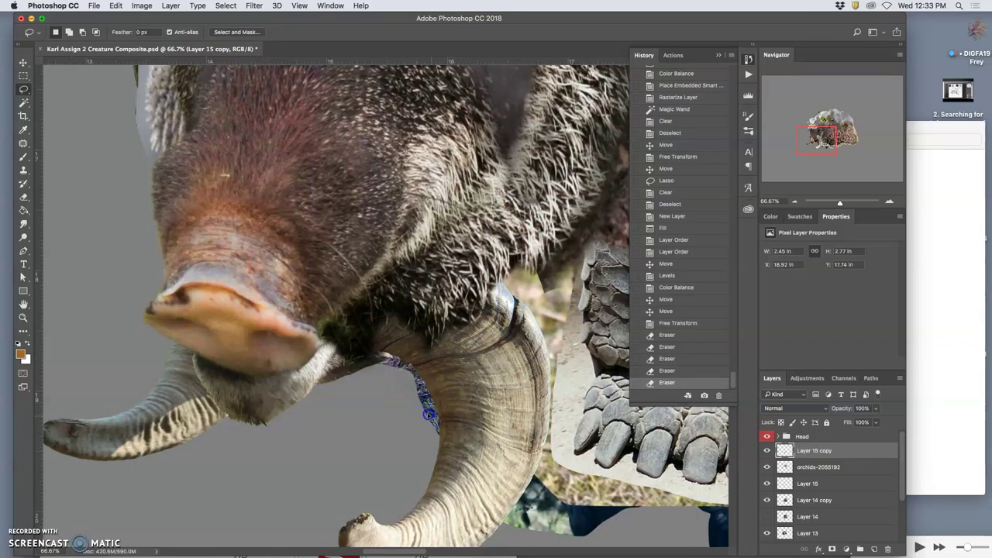
click(23, 64)
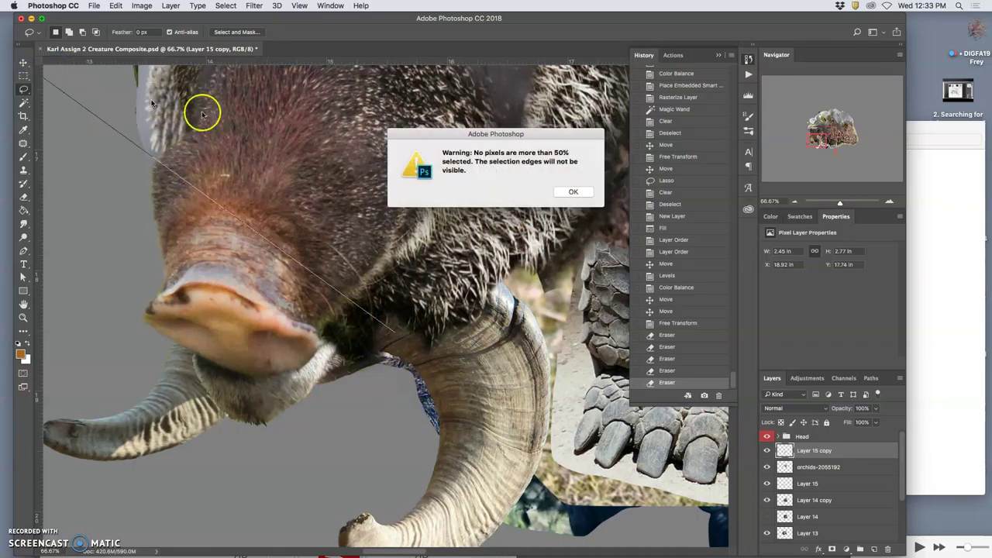
click(570, 193)
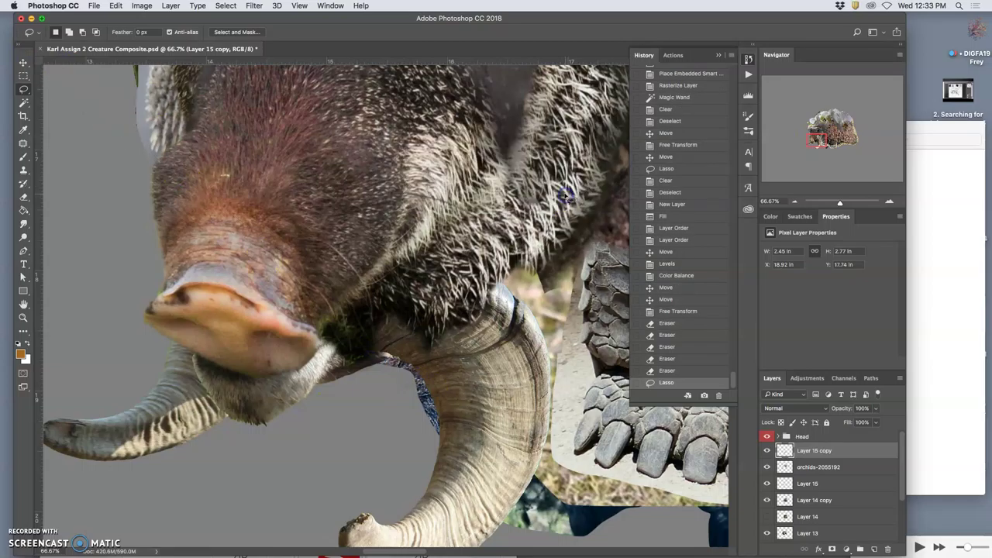
click(23, 63)
click(107, 32)
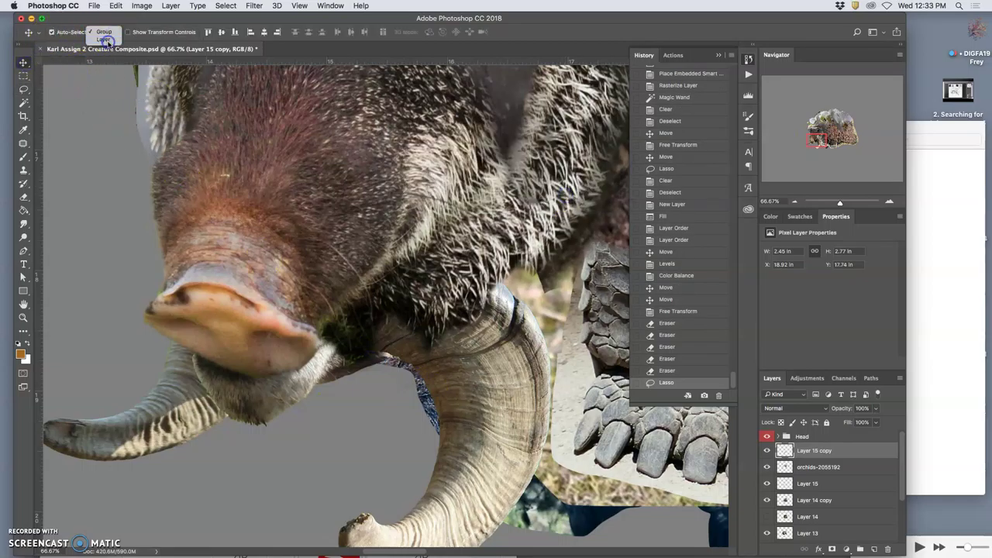
click(105, 40)
click(426, 403)
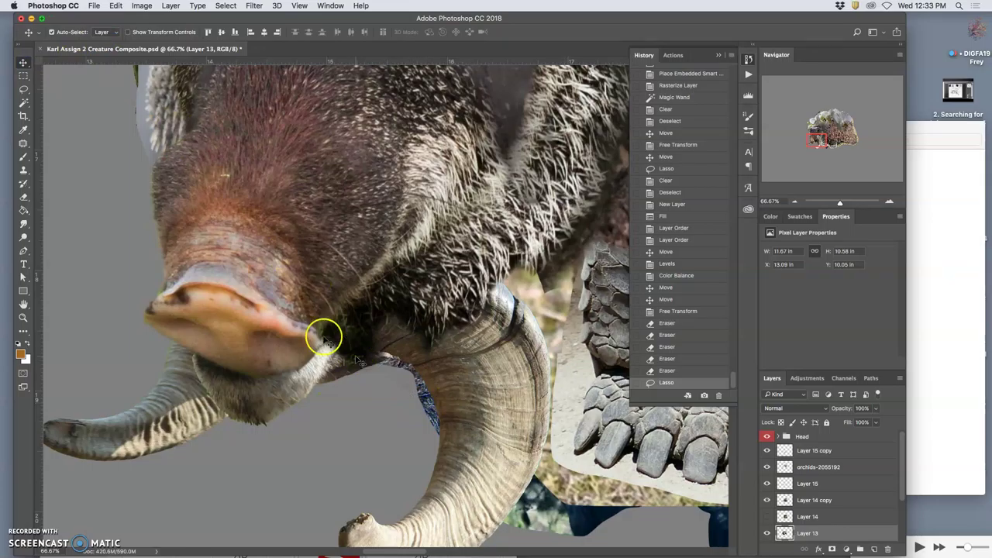
Step: Erase the blue fringe along the inner curve of the large tusk on Layer 13 with the 143 px eraser
click(23, 196)
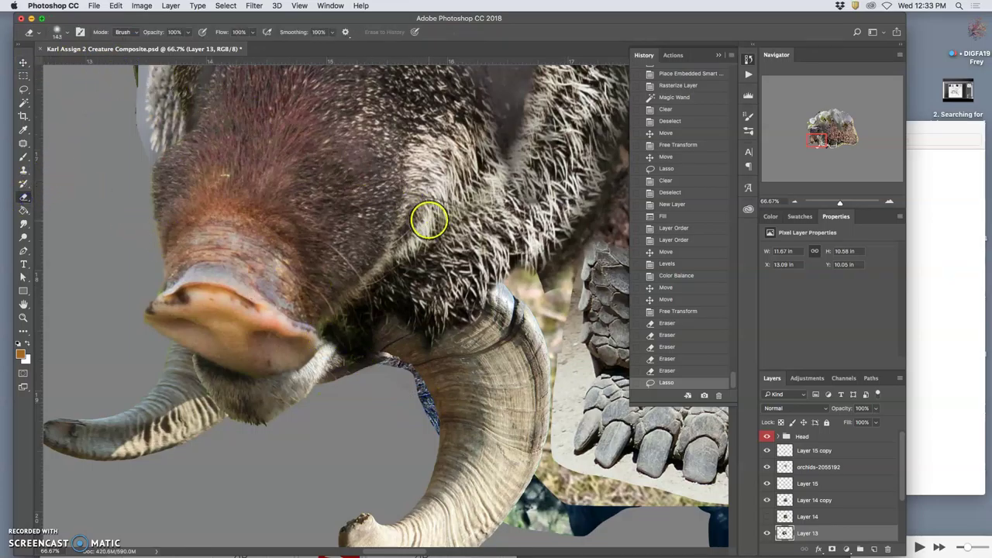
mouse_move(384, 361)
mouse_down()
mouse_move(410, 375)
mouse_move(421, 399)
mouse_up()
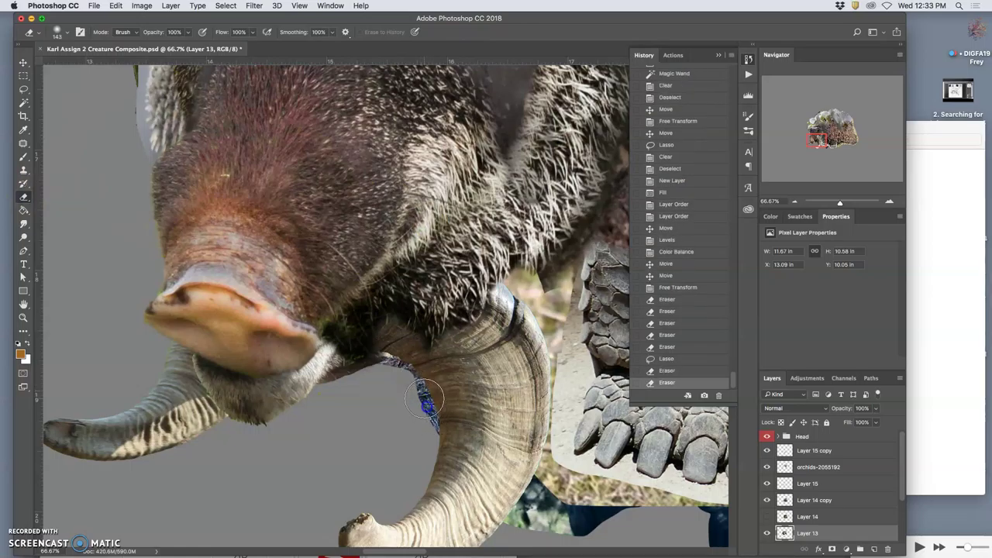
key(ctrl+d)
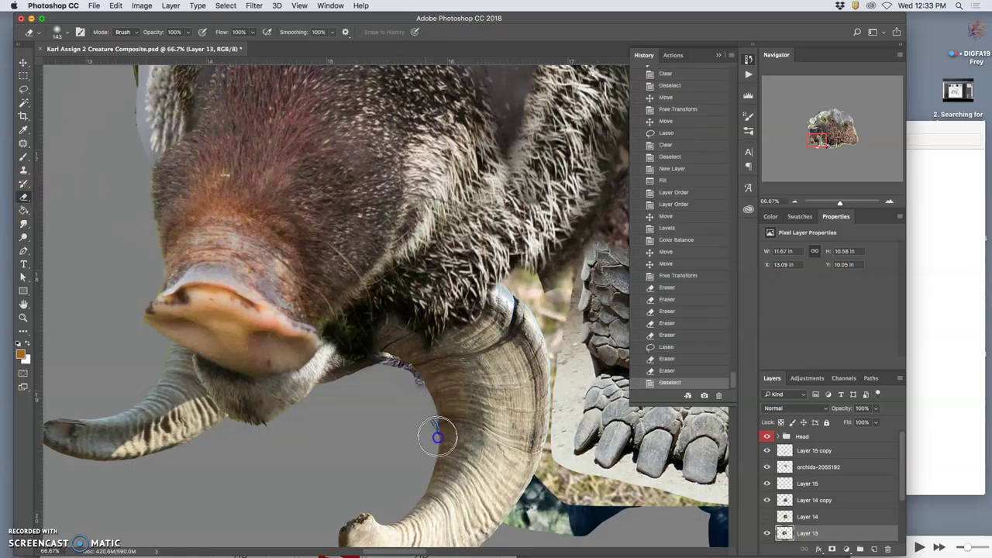
mouse_move(419, 386)
mouse_down()
mouse_move(393, 363)
mouse_move(372, 361)
mouse_move(432, 393)
mouse_up()
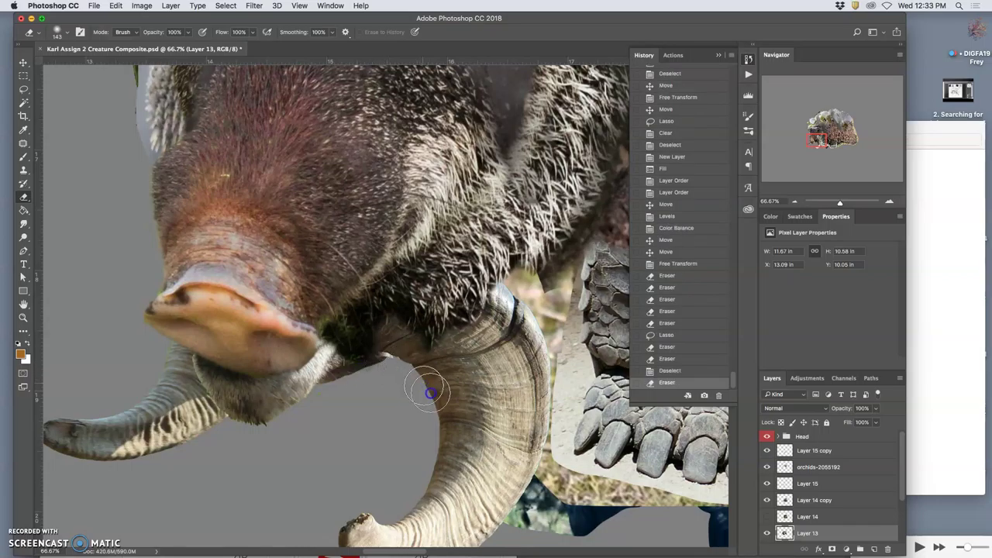
click(430, 394)
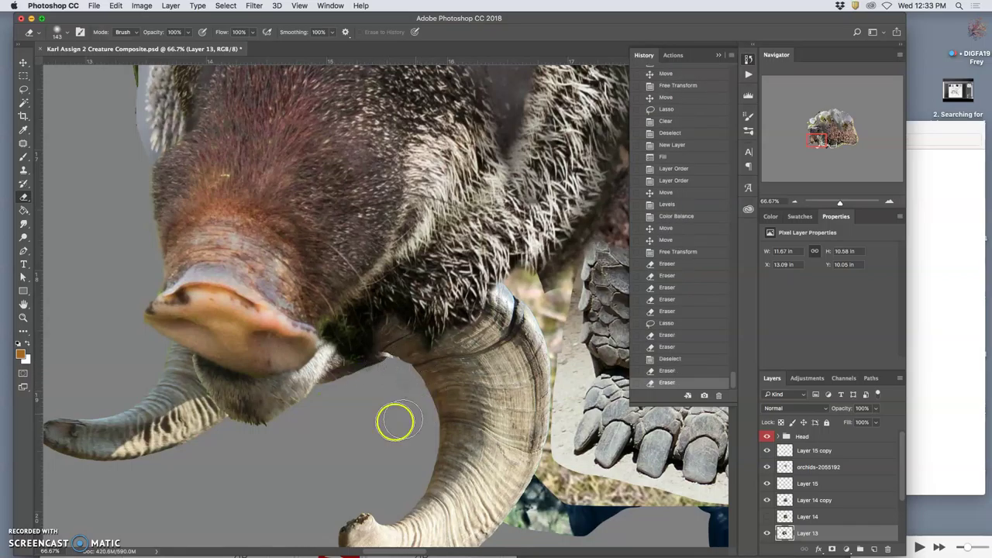
Step: Select Layer 10, the large tusk layer in the Head group
click(24, 106)
click(24, 63)
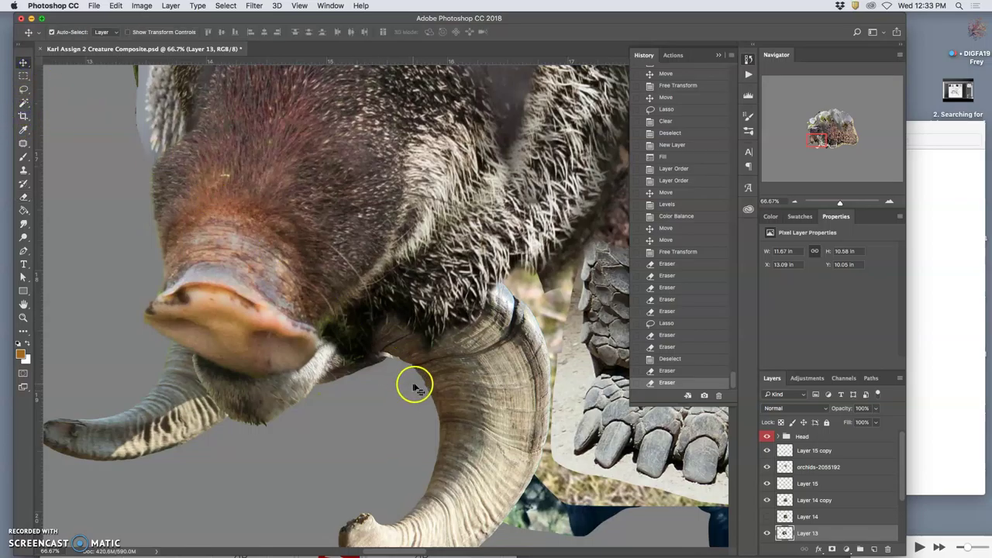
click(390, 357)
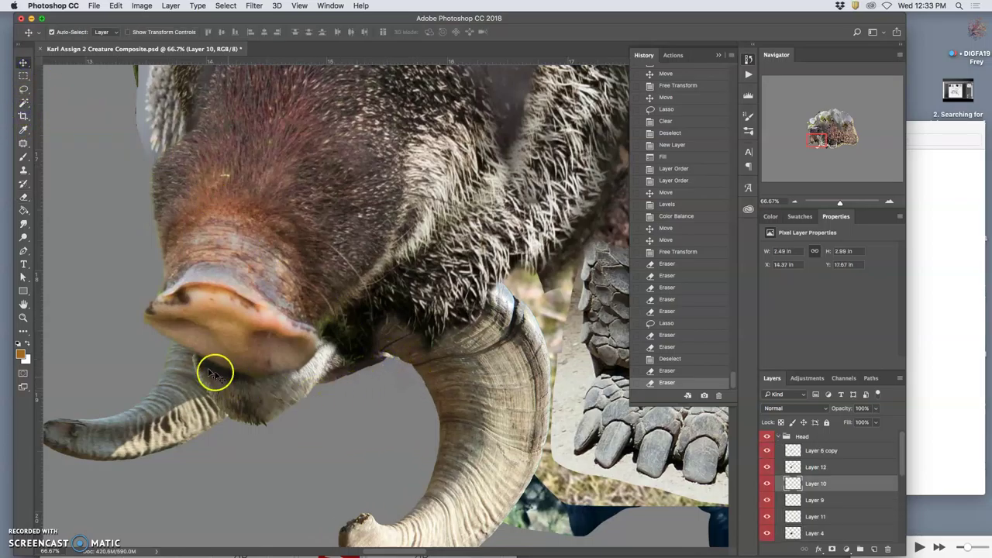
Step: Try to erase the pale spot at the inner base of the large tusk, and undo the erasure
click(24, 197)
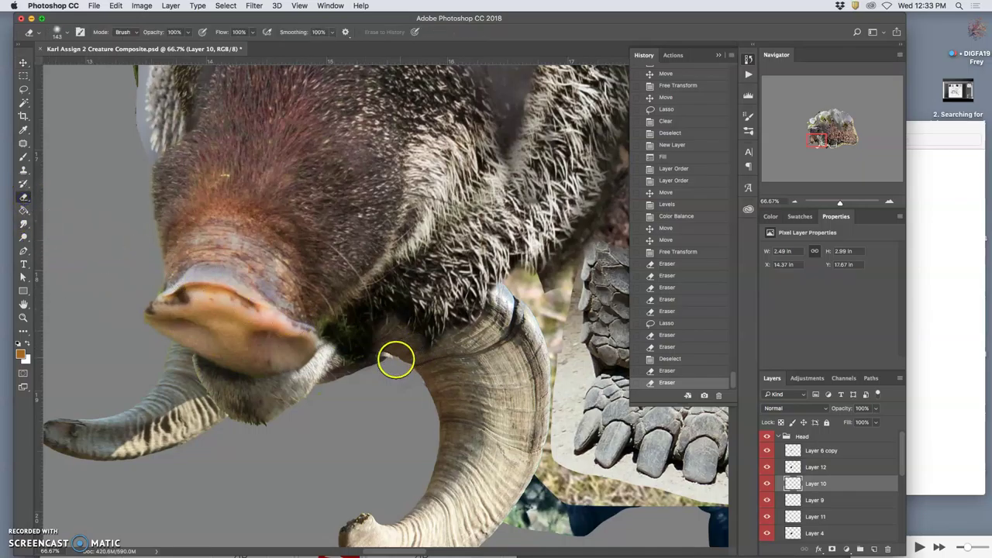
drag(394, 361, 394, 362)
key(super+z)
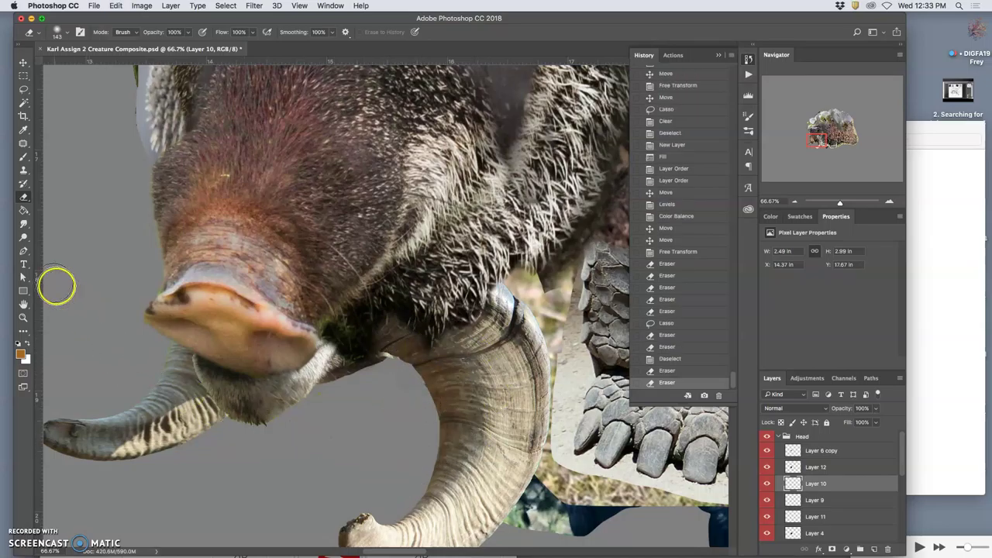
Step: Burn the pale spot at the large tusk's inner base with a 99 px brush in the Midtones range
drag(23, 237, 48, 243)
click(49, 243)
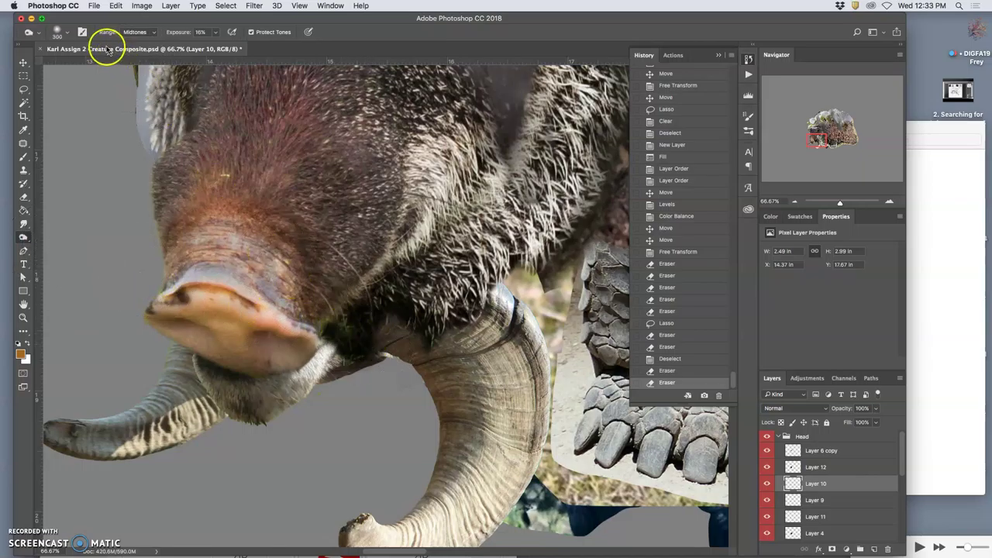
click(67, 36)
click(104, 65)
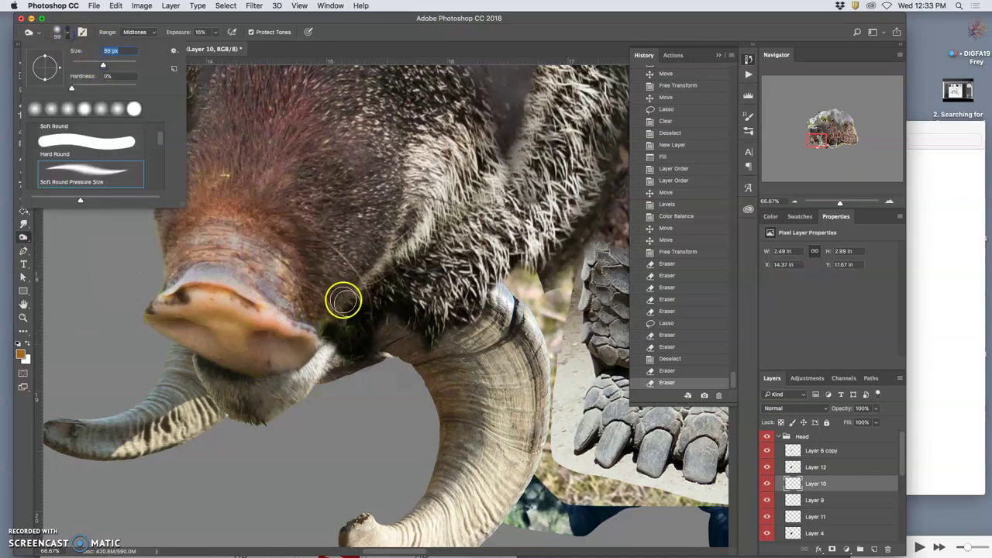
drag(387, 354, 386, 354)
click(385, 355)
click(385, 355)
click(386, 355)
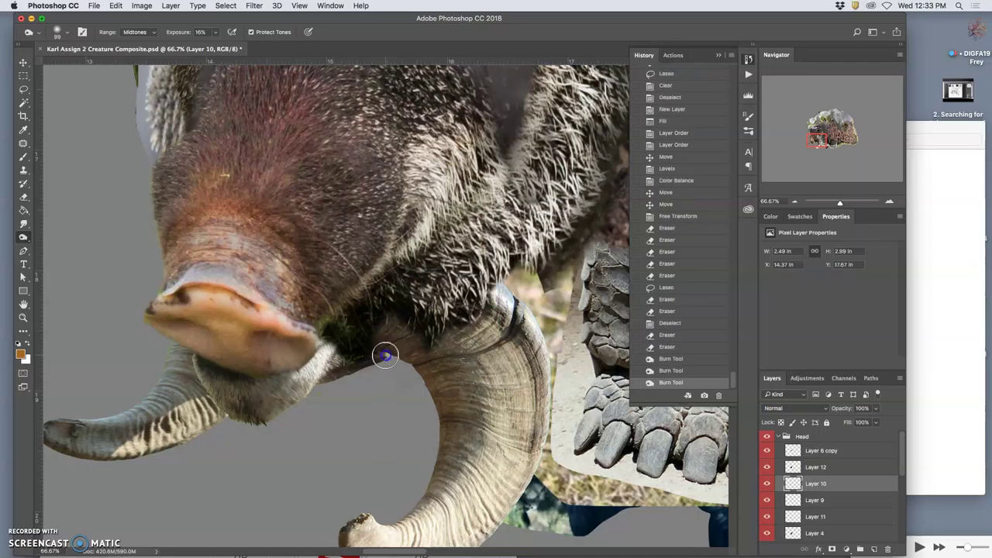
click(391, 356)
click(392, 356)
click(392, 356)
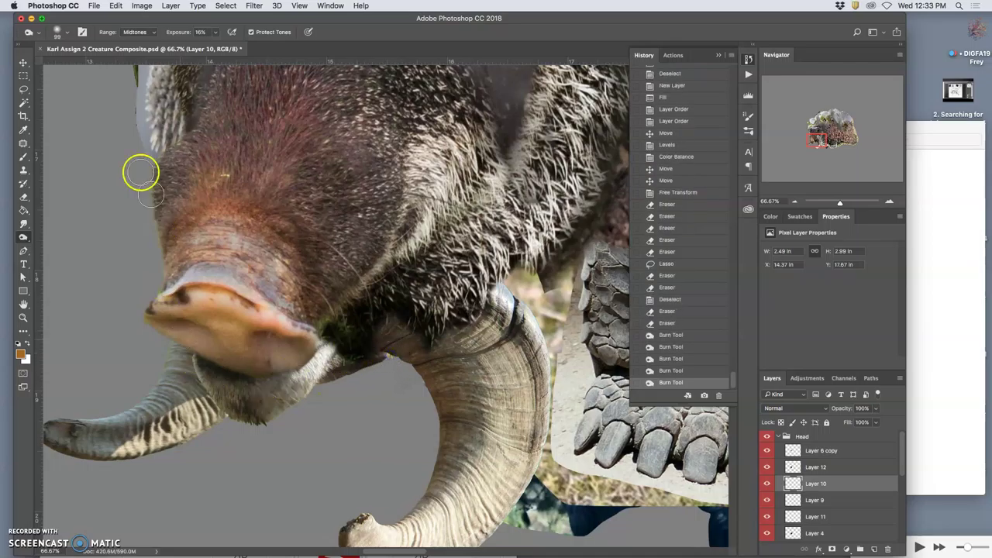
Step: Switch the Burn tool's range to Highlights and darken the pale spot and underside at the large tusk's base
click(136, 32)
click(138, 39)
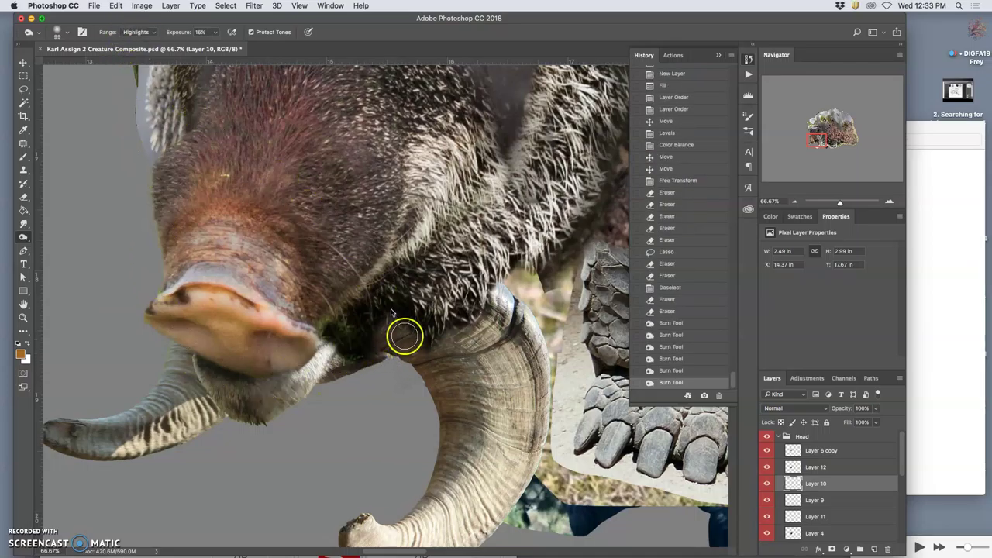
click(389, 354)
click(390, 353)
click(392, 350)
click(388, 351)
click(383, 352)
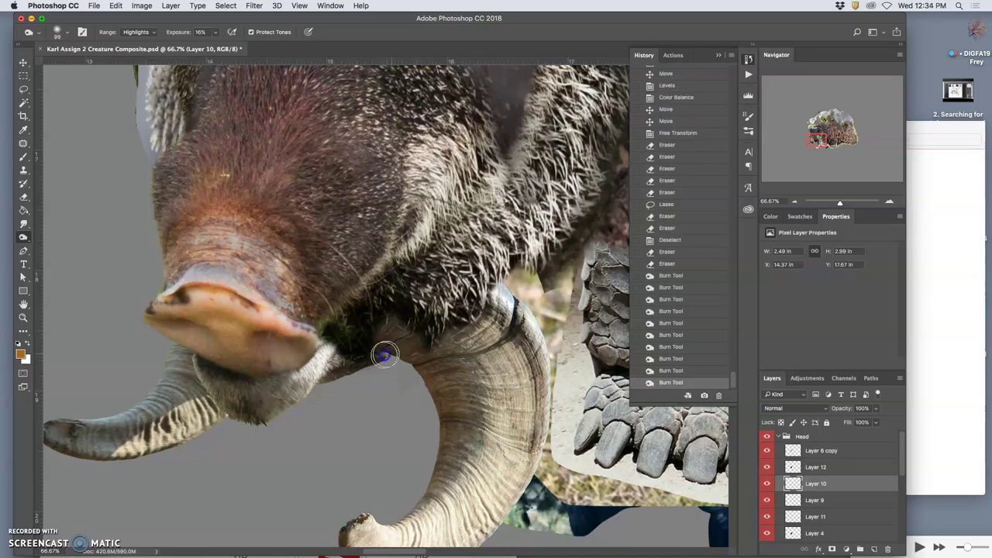
click(387, 349)
click(386, 353)
click(383, 357)
click(390, 352)
click(396, 353)
click(396, 353)
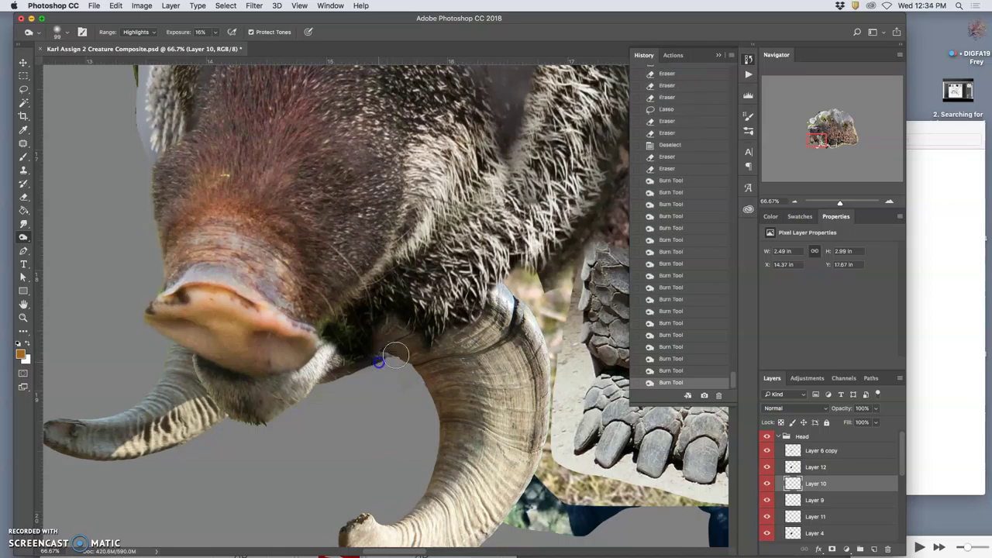
click(395, 354)
click(395, 354)
click(395, 354)
click(394, 355)
click(393, 353)
click(398, 349)
click(403, 349)
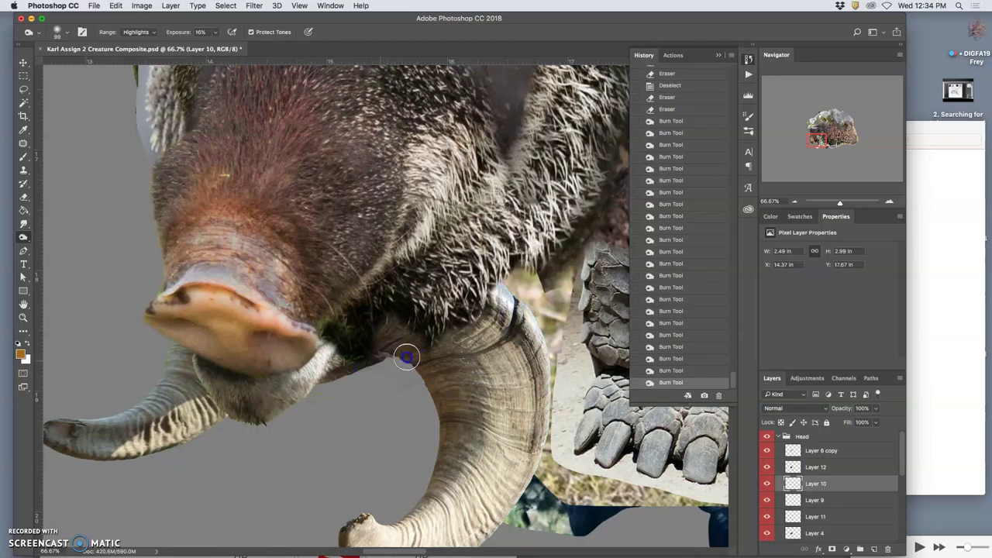
click(394, 350)
click(390, 353)
click(388, 356)
click(434, 349)
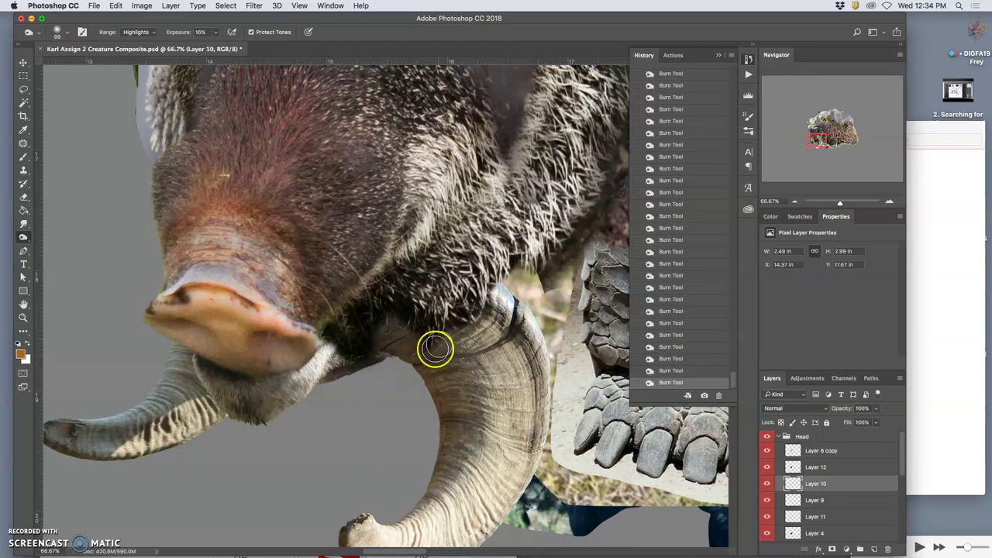
mouse_move(391, 356)
mouse_down()
mouse_move(408, 357)
mouse_move(335, 373)
mouse_up()
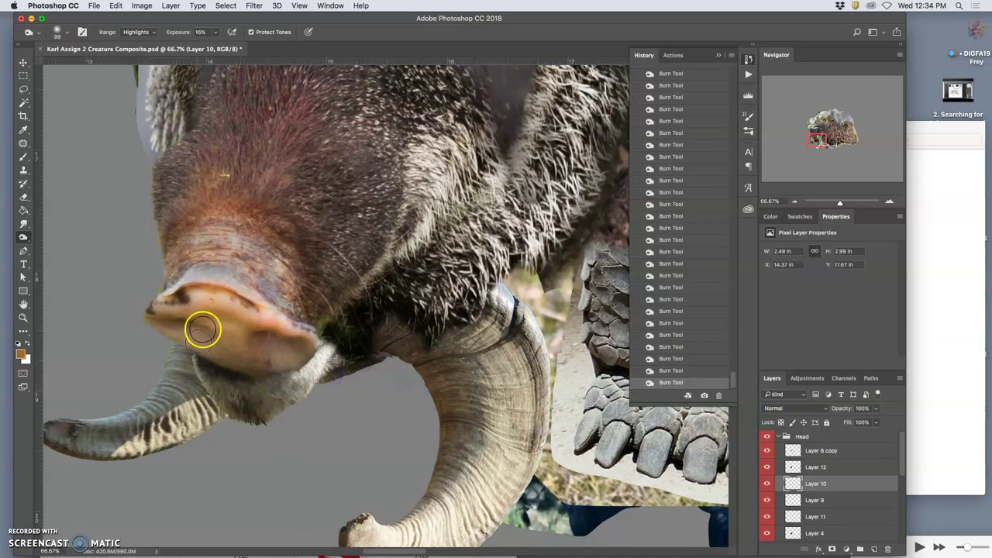
Step: Erase the leftover edges where the small tusk on Layer 9 meets the snout and chin, using a 19 px eraser
click(24, 62)
click(231, 377)
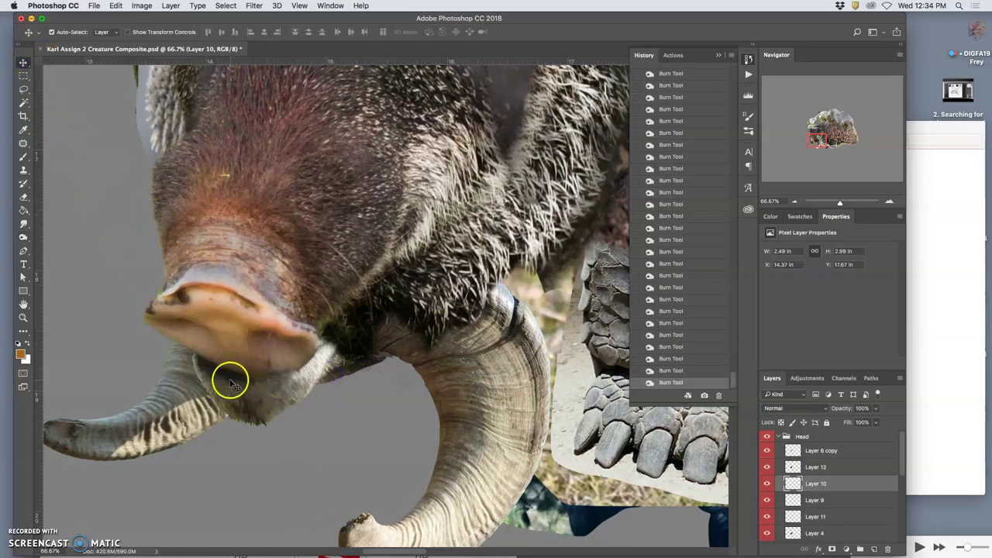
click(186, 378)
click(24, 197)
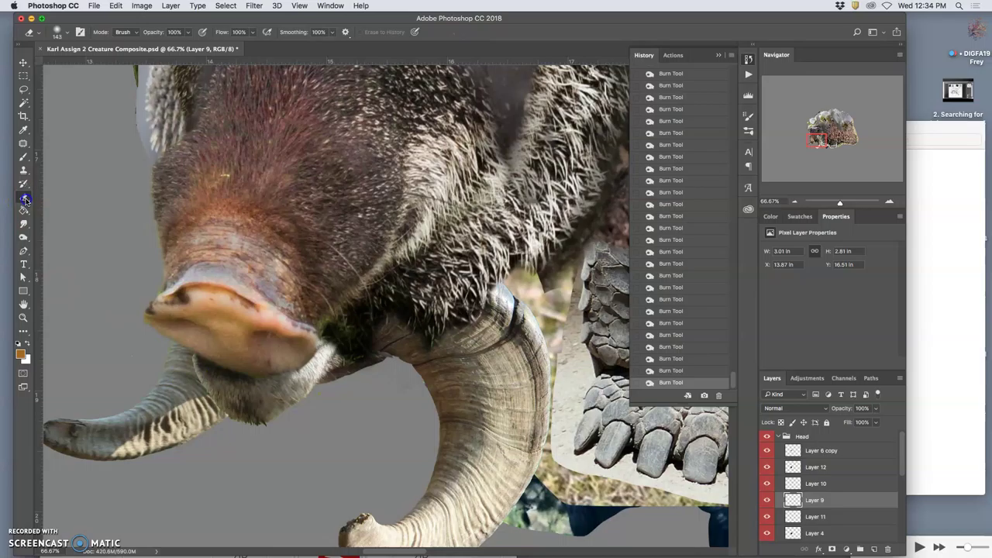
click(68, 33)
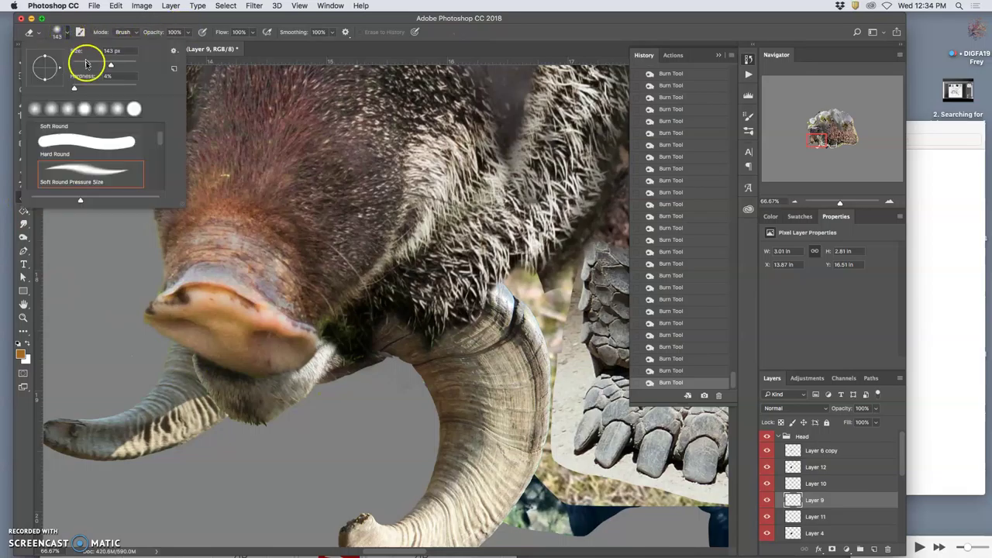
click(78, 65)
click(193, 357)
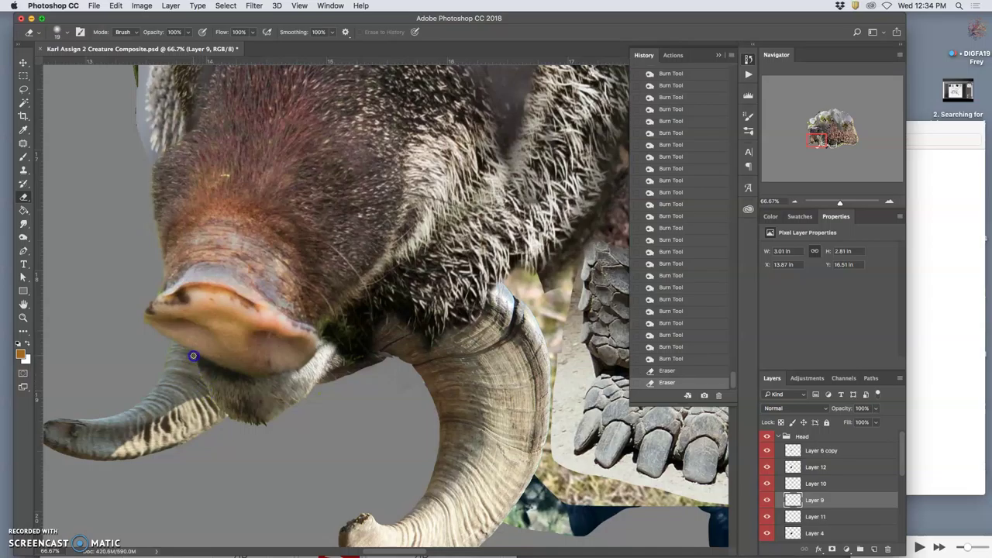
drag(194, 356, 192, 360)
drag(193, 352, 196, 359)
drag(218, 414, 219, 421)
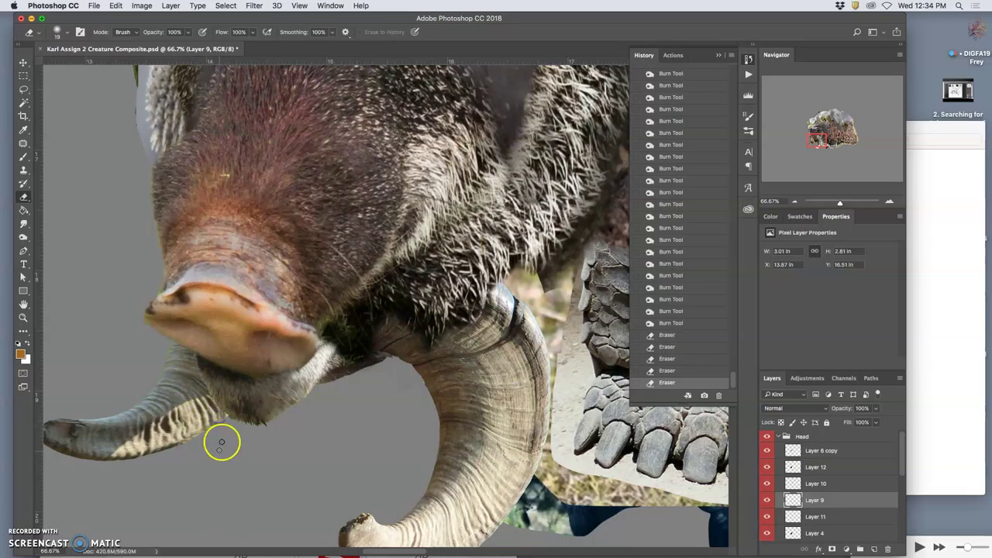
Step: Erase the remaining rough pixels along the large tusk's inner curve on Layer 10 with the 19 px eraser
click(390, 360)
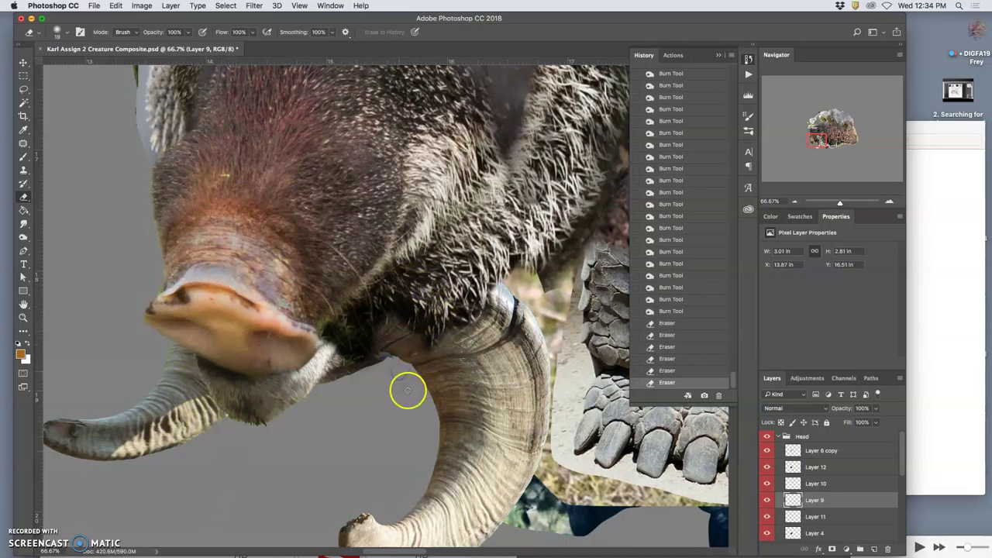
click(405, 388)
drag(424, 392, 432, 379)
super+click(443, 376)
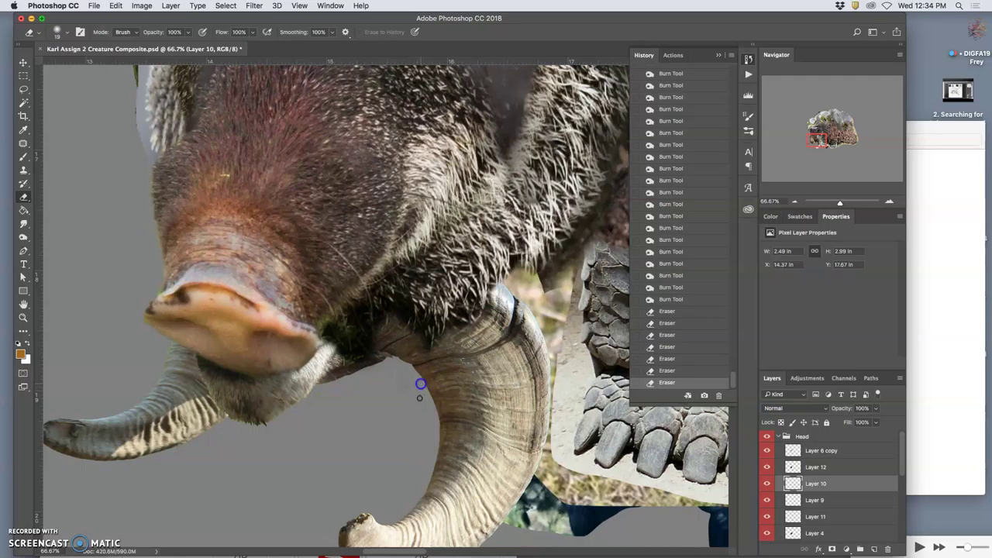
click(398, 352)
drag(404, 386, 401, 385)
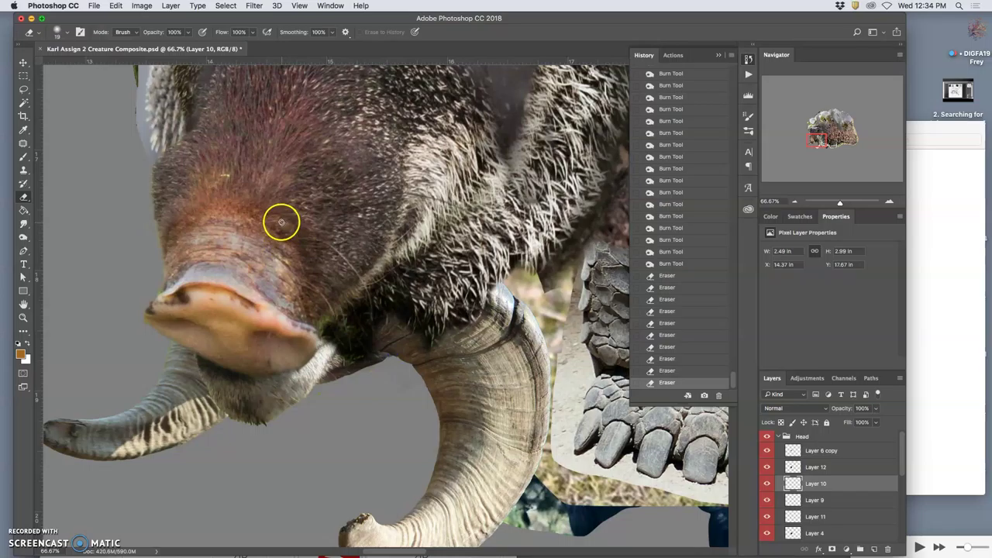
drag(310, 235, 414, 399)
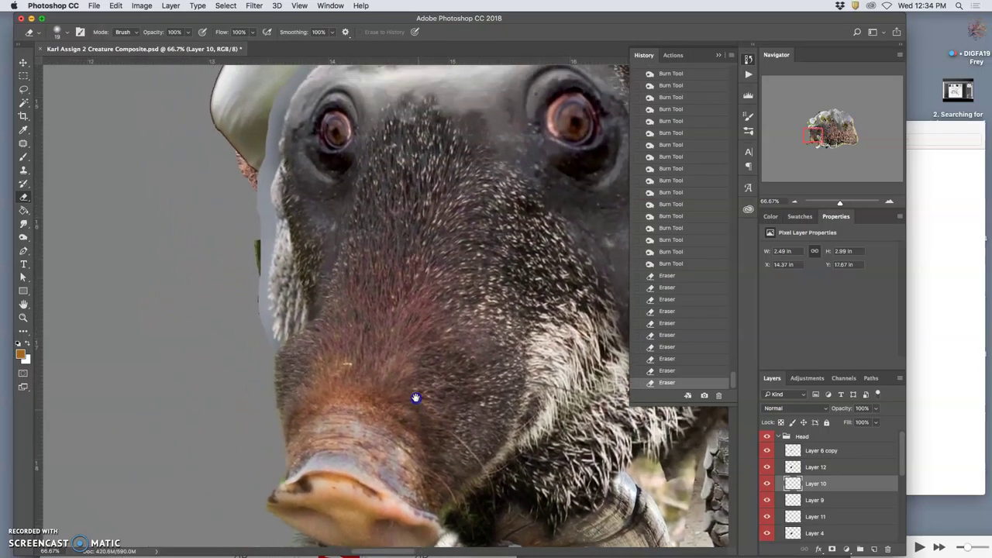
Step: Erase part of the grey fringe along the outer edge of the head on Layer 4 with the 19 px eraser
drag(288, 191, 290, 230)
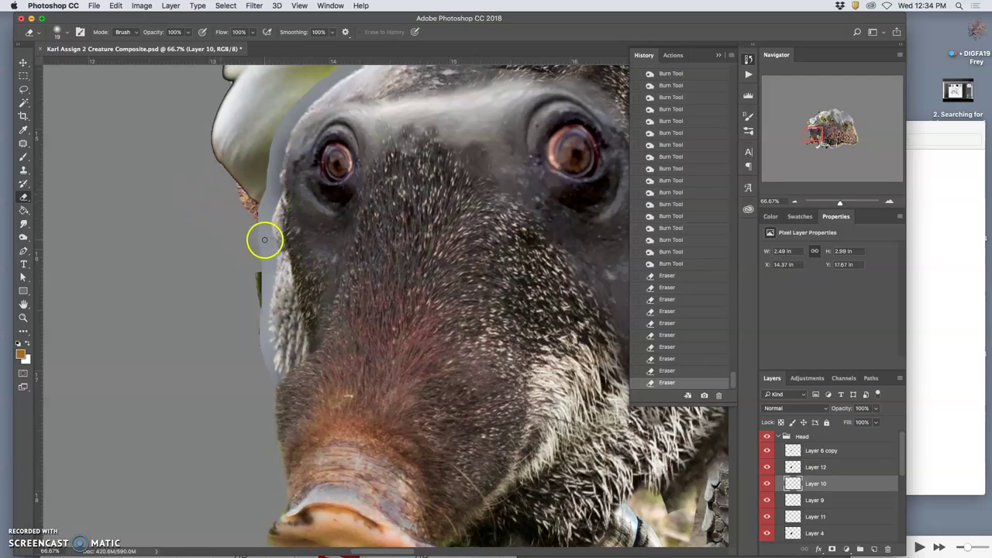
super+click(265, 243)
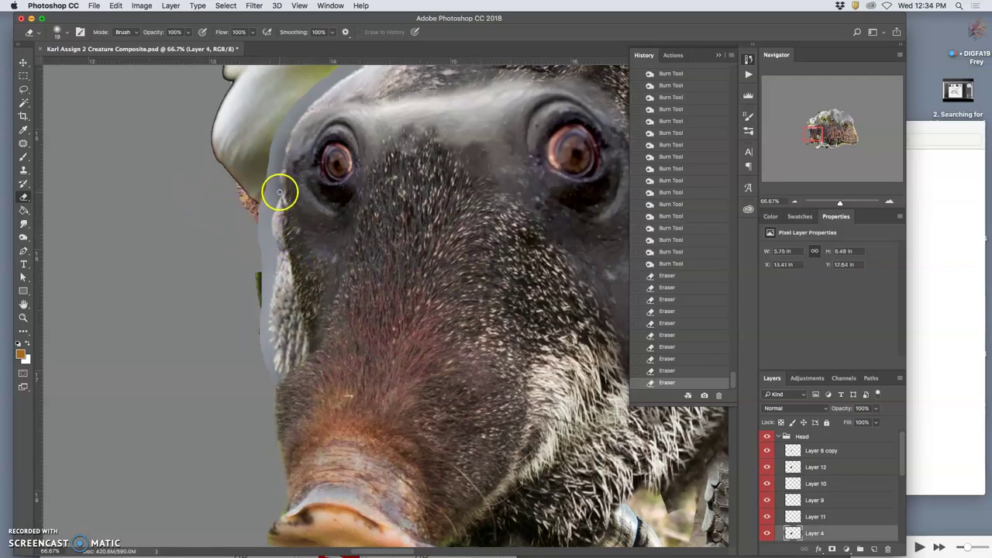
drag(281, 192, 278, 200)
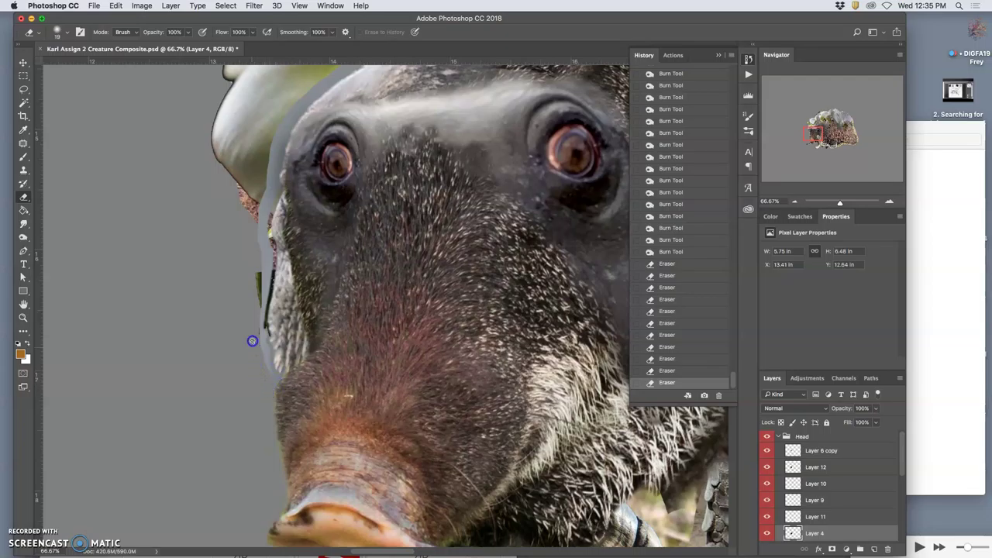
click(275, 186)
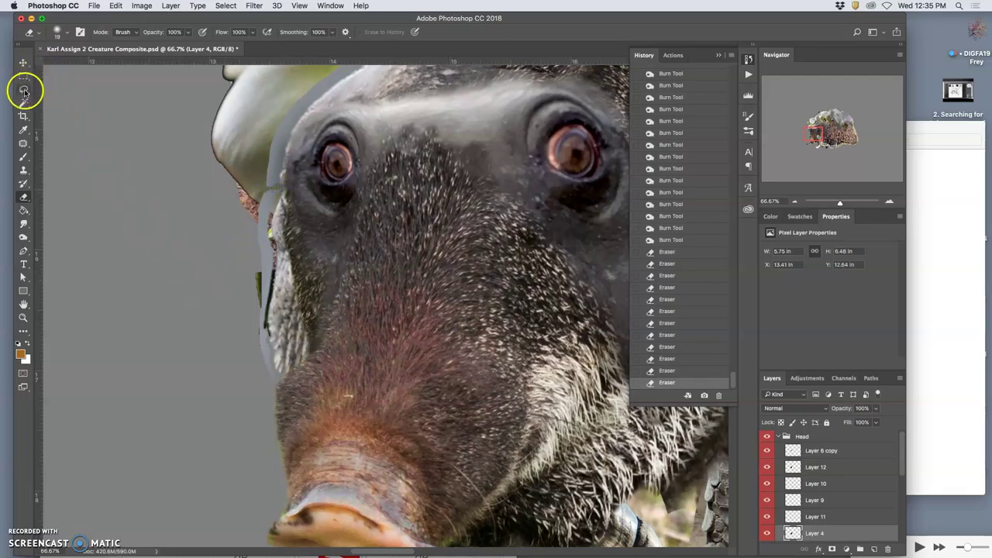
drag(23, 102, 69, 117)
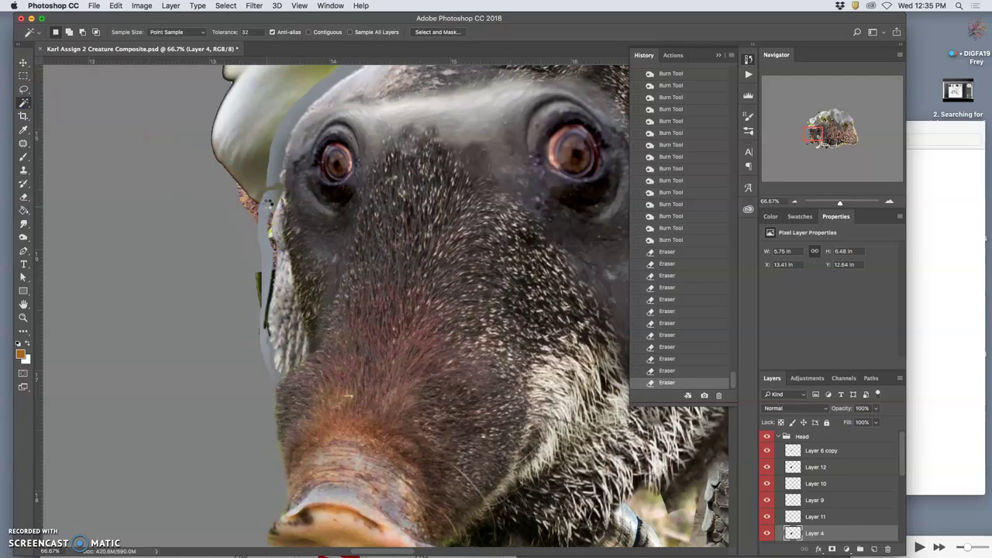
click(266, 207)
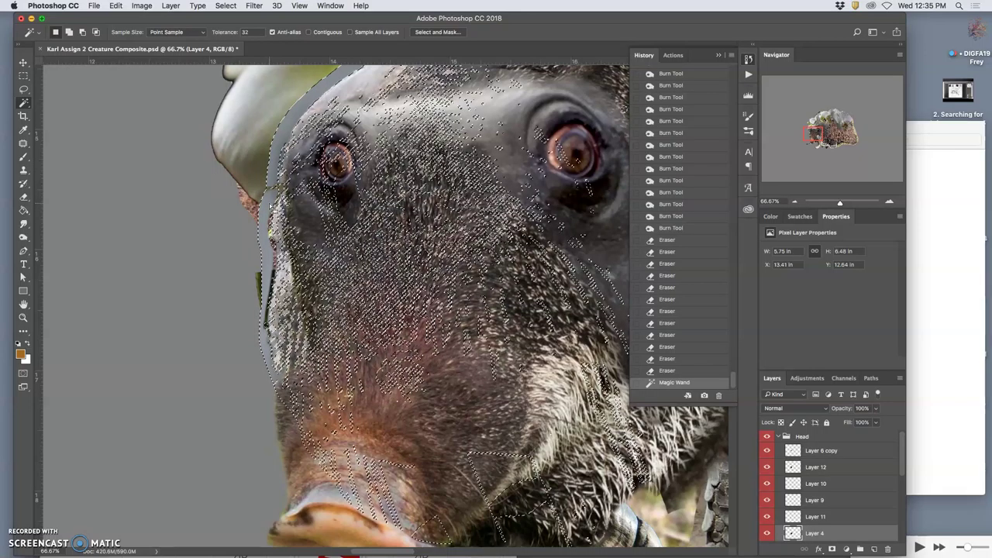
key(super+d)
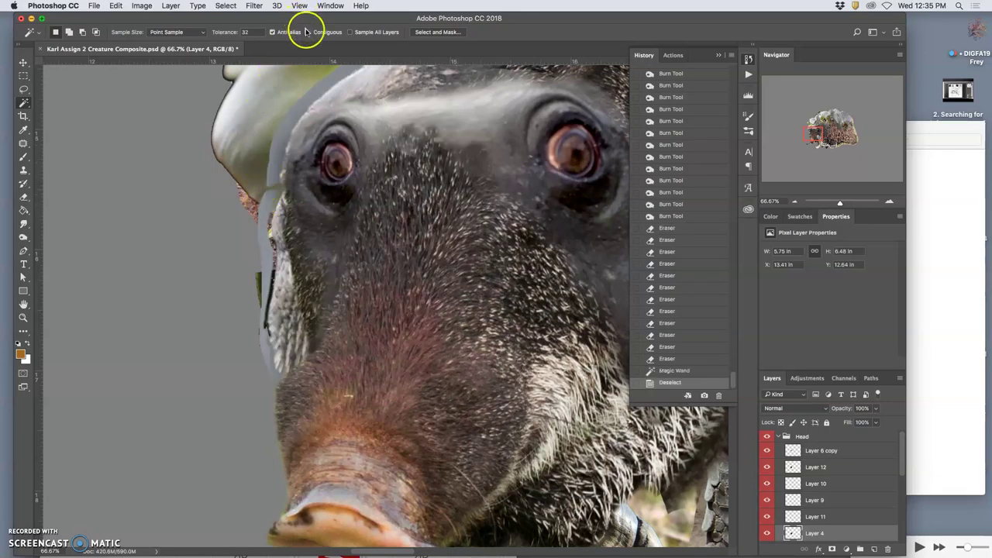
Step: Limit the Magic Wand to contiguous pixels, try it on the grey fringe beside the head, and clear the selection
click(309, 32)
click(271, 206)
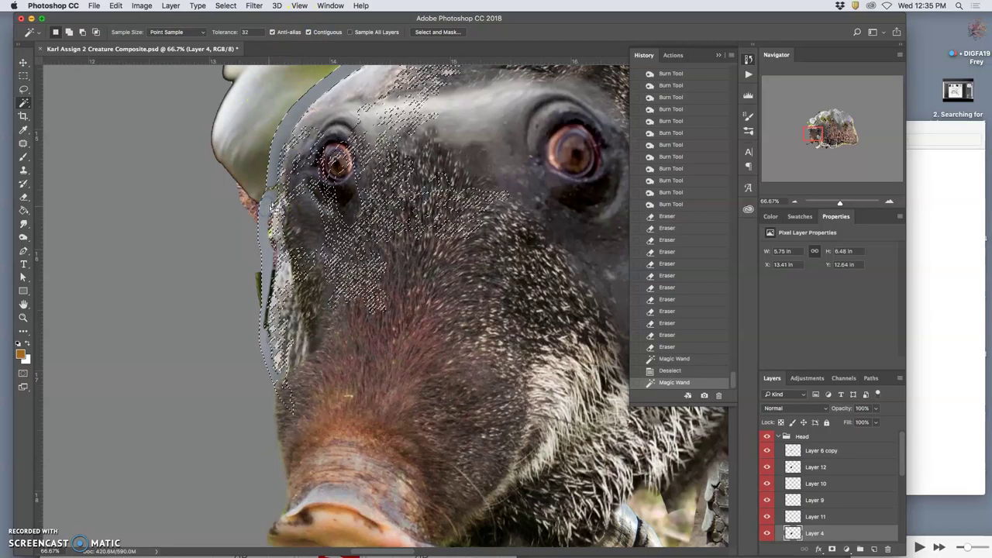
key(super+d)
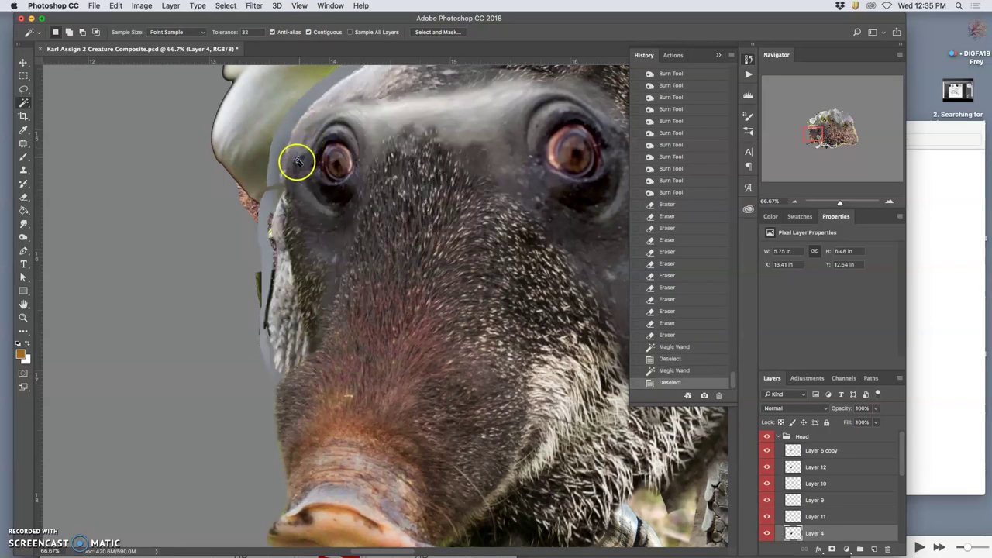
Step: Erase small bits of the Layer 4 fringe below the petal and beside the cheek with the 19 px eraser
click(24, 195)
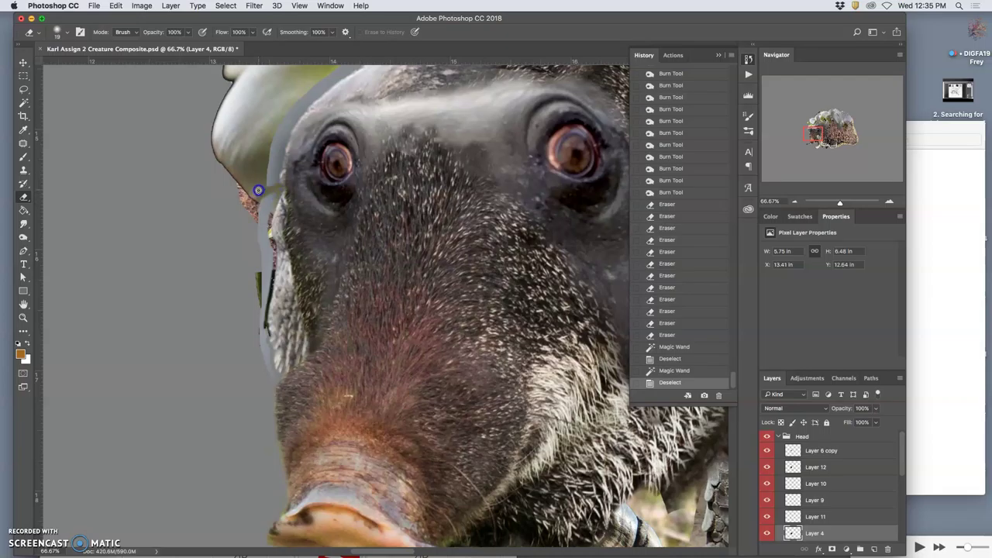
click(250, 223)
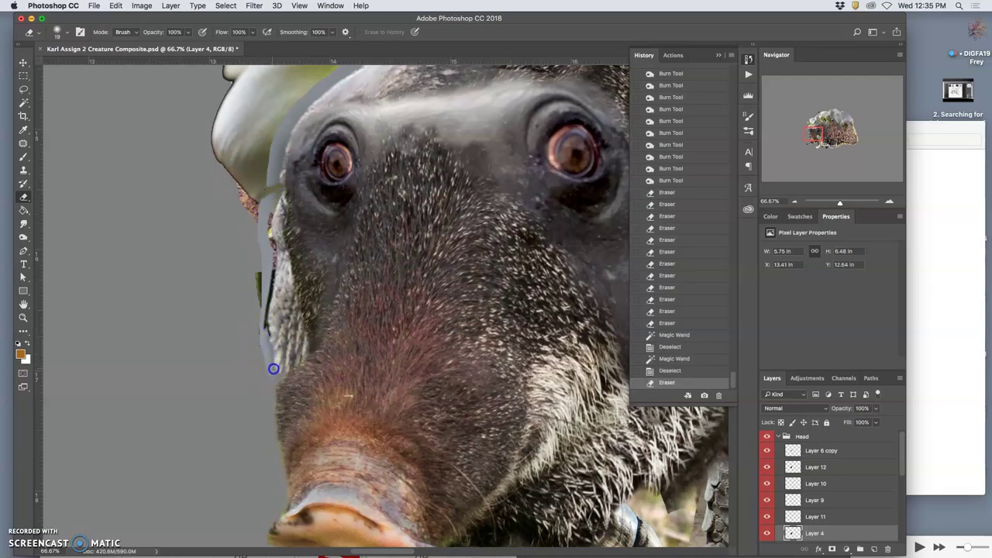
click(270, 393)
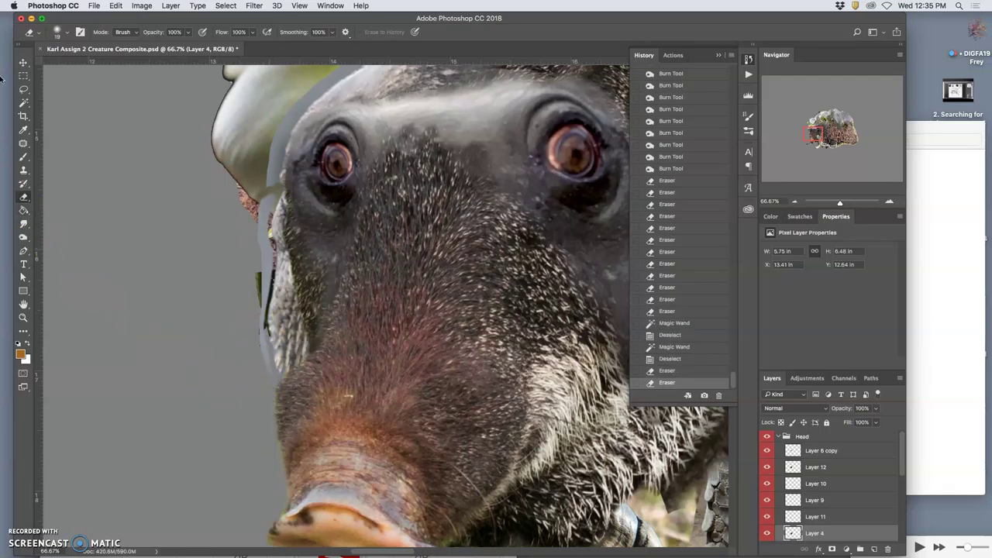
Step: Select the grey fringe beside the head with the Magic Wand, erase it using a 97 px eraser, and deselect
click(24, 103)
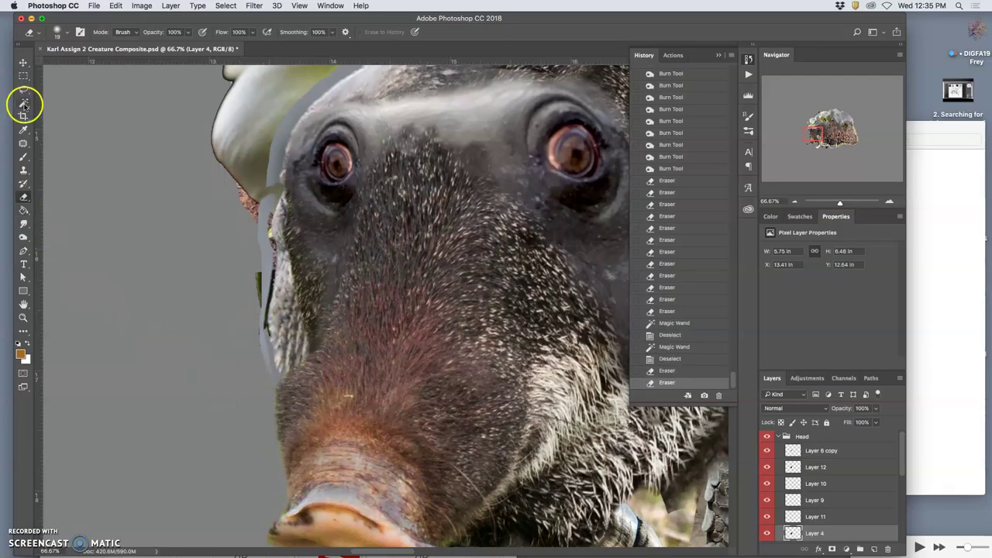
click(264, 212)
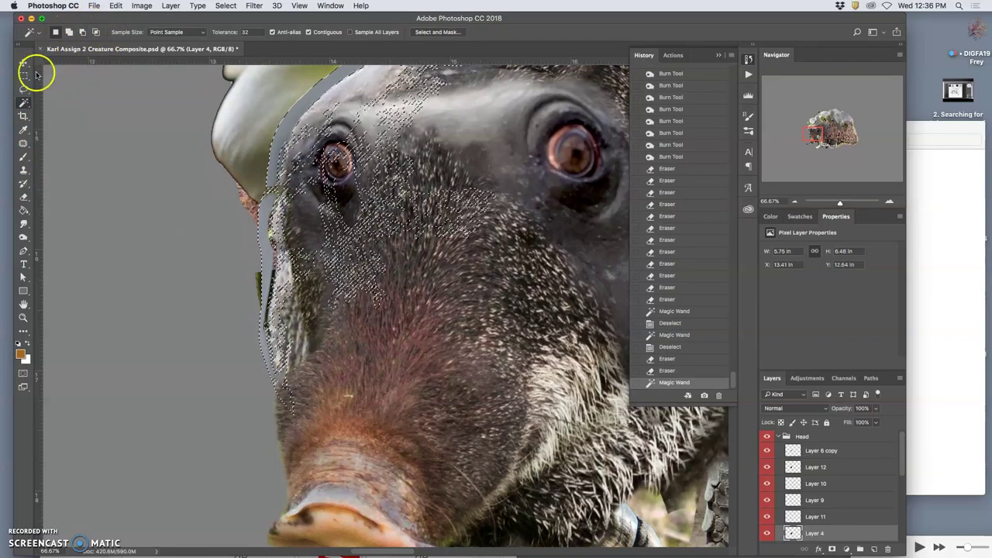
click(24, 196)
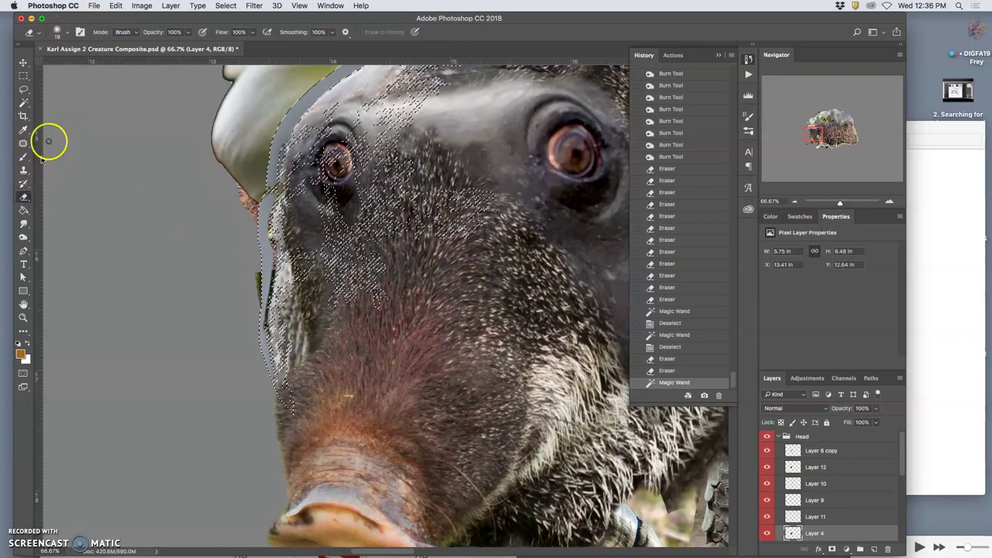
click(66, 33)
mouse_move(107, 86)
mouse_down()
mouse_move(117, 65)
mouse_move(105, 64)
mouse_up()
click(262, 208)
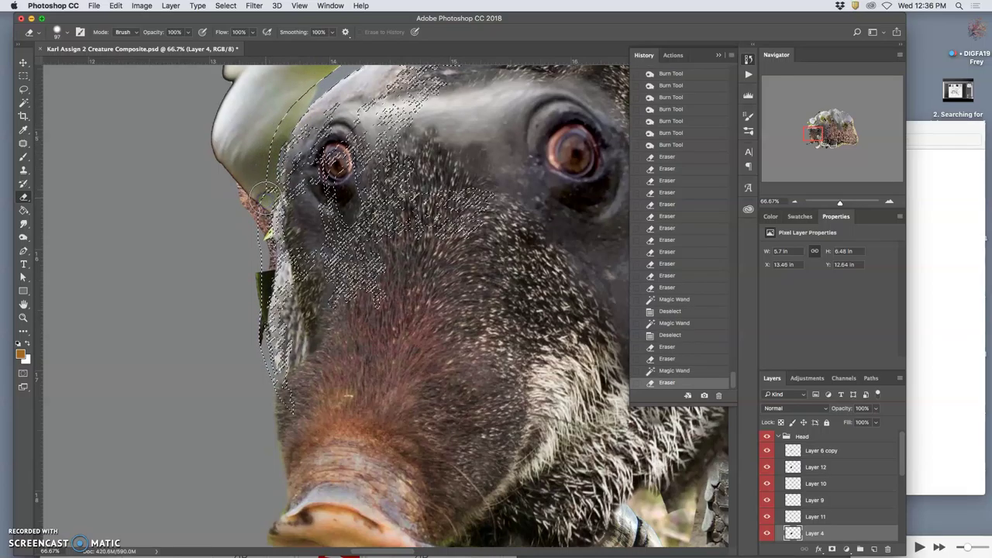
key(super+d)
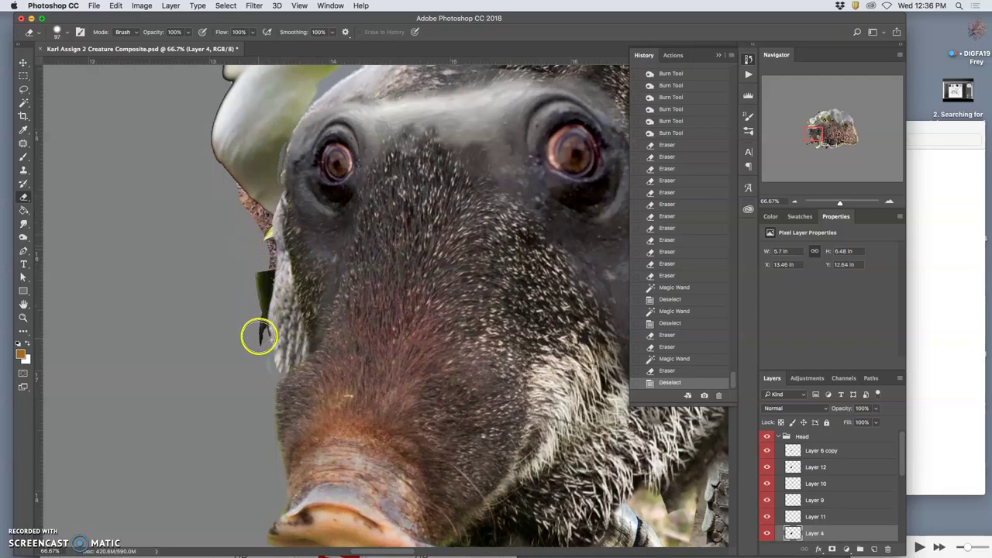
Step: Erase the remaining Layer 4 fringe along the cheek and beside the smaller eye with the 97 px eraser
mouse_move(259, 345)
mouse_down()
mouse_move(268, 380)
mouse_move(259, 254)
mouse_up()
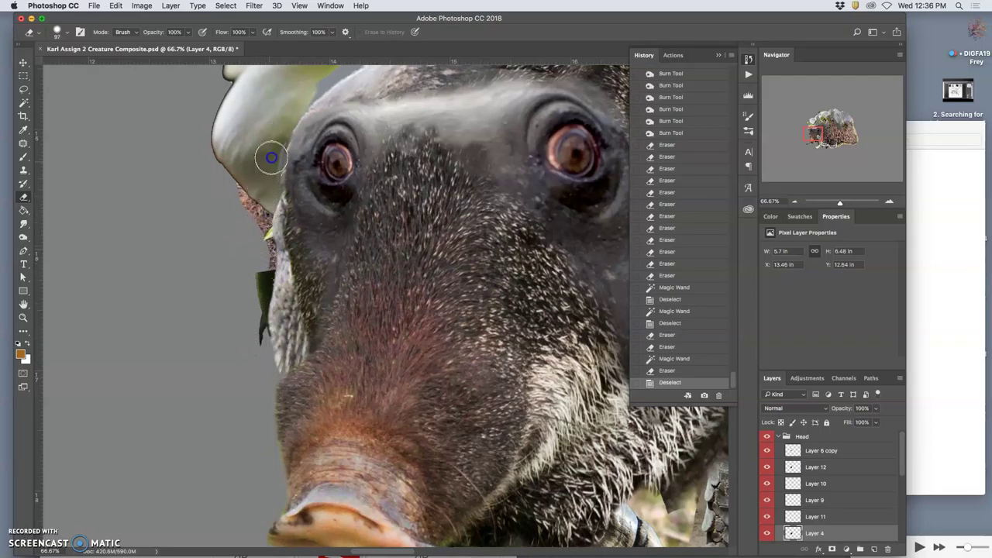
drag(278, 148, 279, 162)
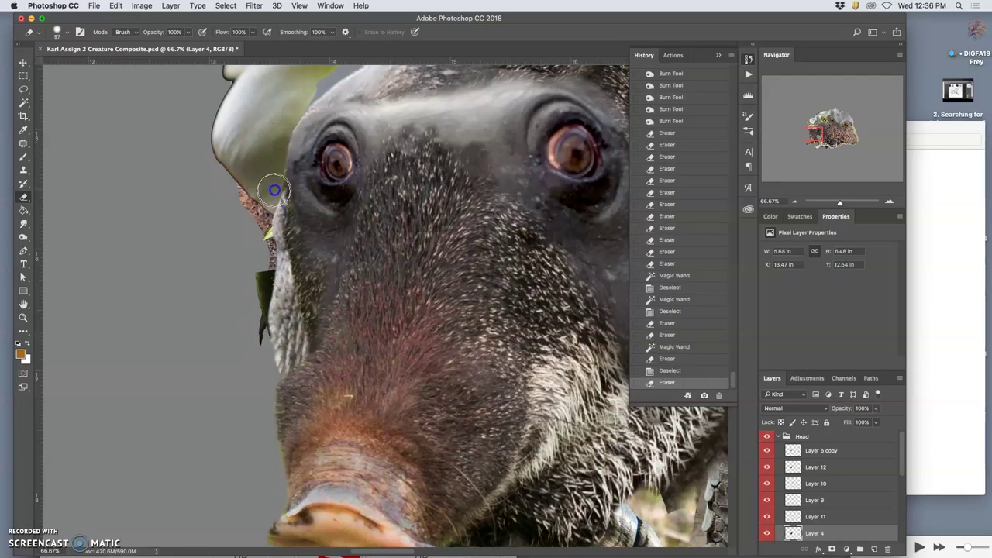
drag(281, 146, 302, 100)
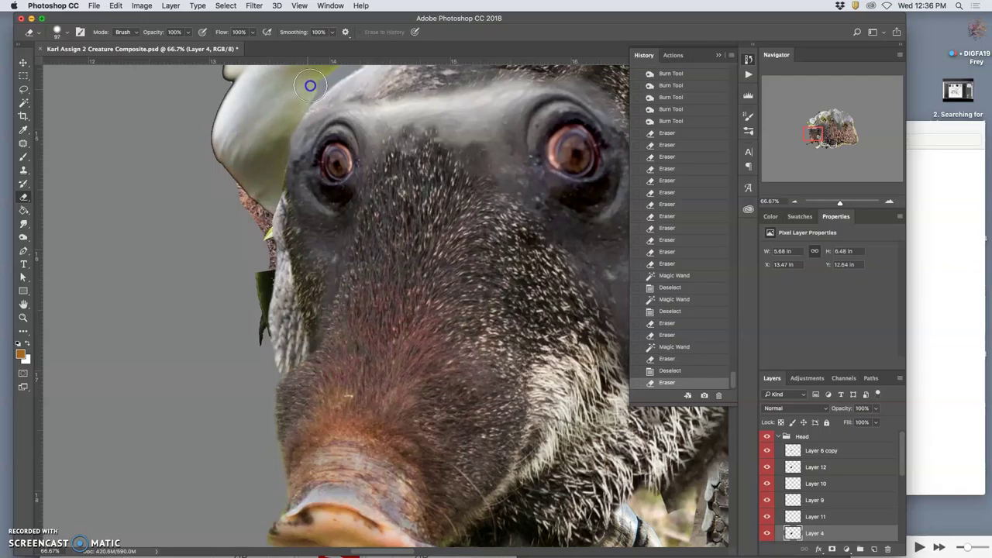
drag(310, 85, 316, 83)
Step: Erase the grey fringe between the forehead and the orchid petals on Layer 4 with the 97 px eraser
drag(334, 147, 290, 277)
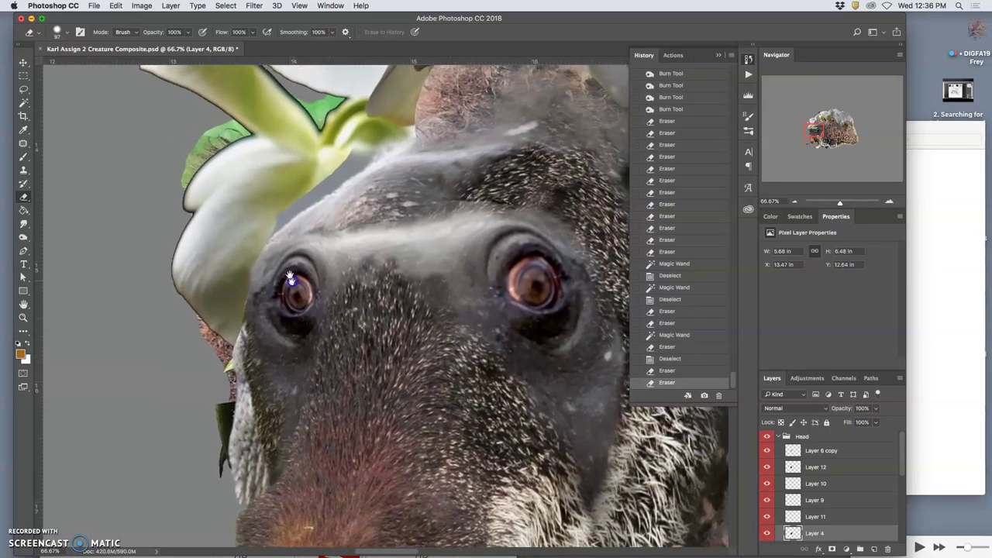
drag(317, 207, 303, 244)
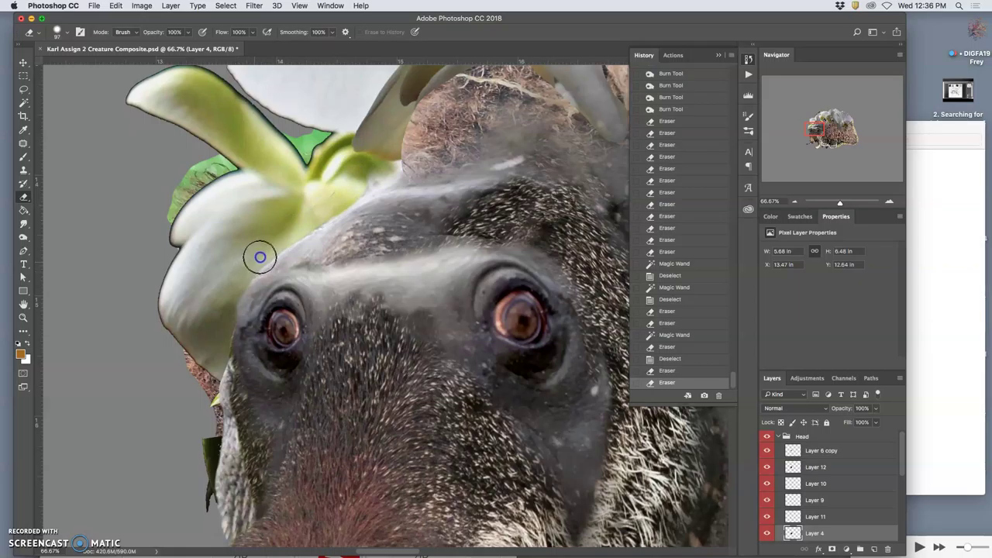
mouse_move(335, 198)
mouse_down()
mouse_move(375, 179)
mouse_move(300, 218)
mouse_move(355, 183)
mouse_up()
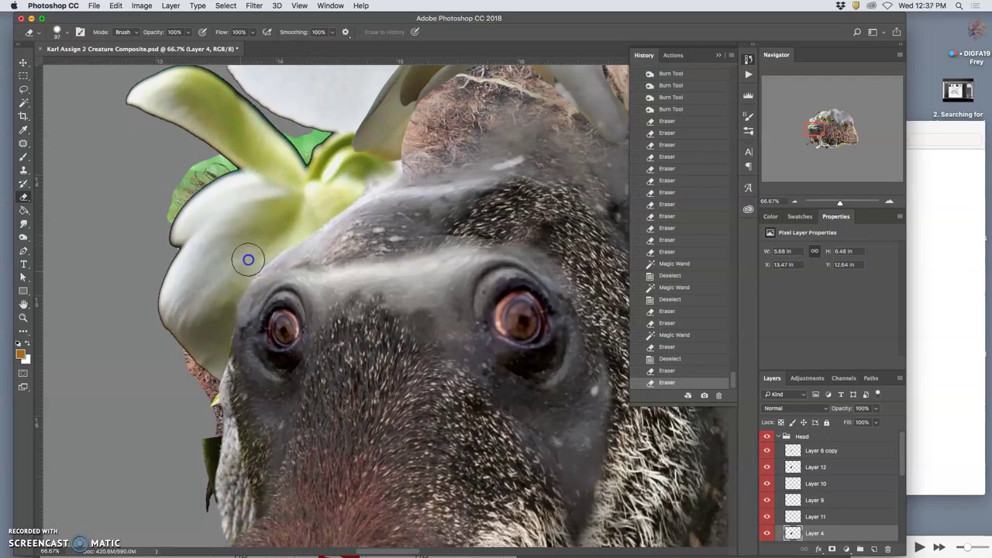
click(314, 298)
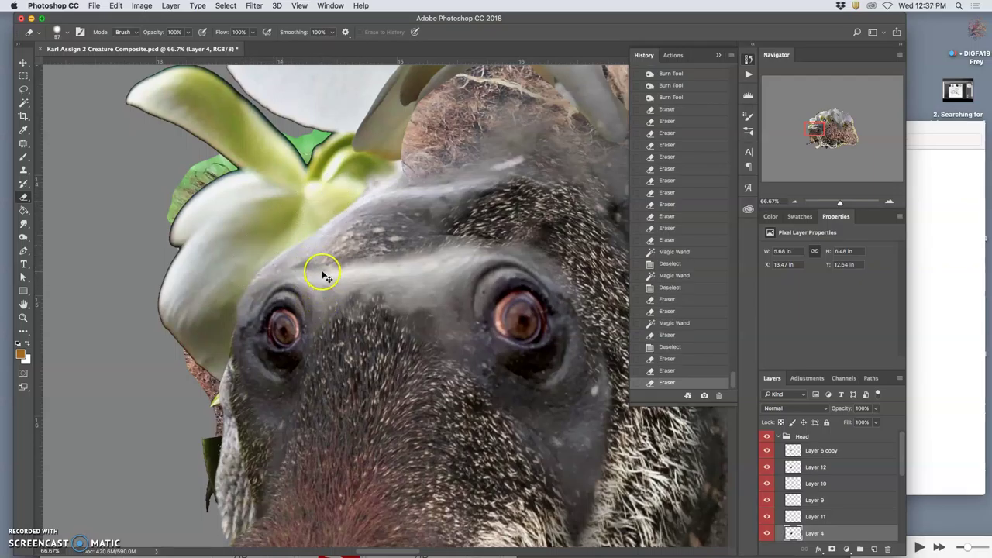
Step: Erase the leftover brown bark scraps on Layer 13 below the lowest orchid petal with the 97 px eraser
key(super+minus)
key(super+minus)
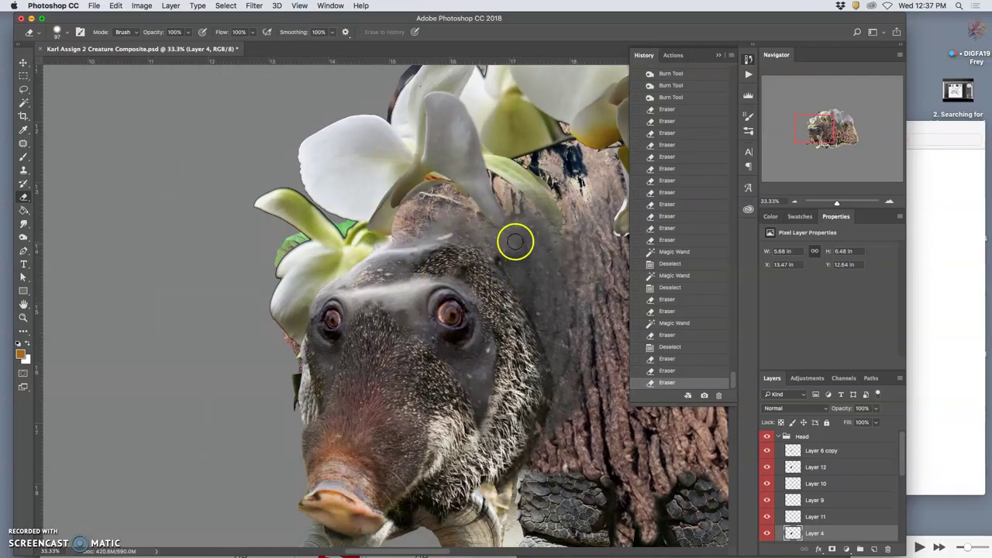
key(super+minus)
key(super+plus)
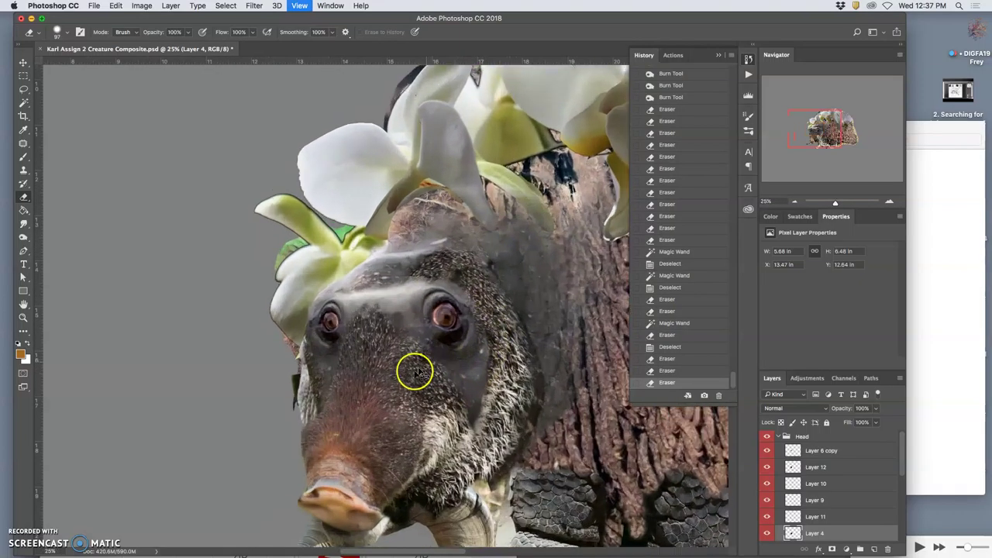
key(super+plus)
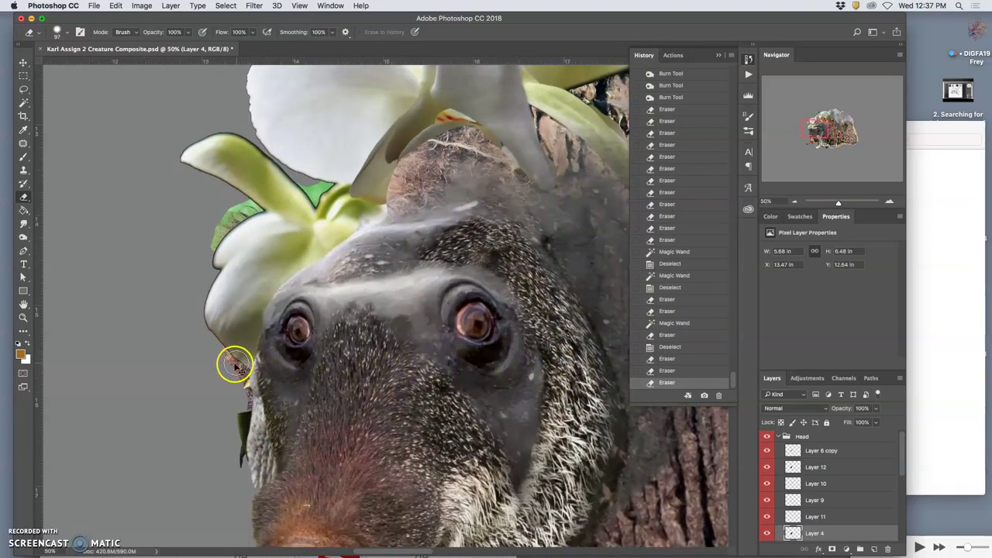
super+click(231, 356)
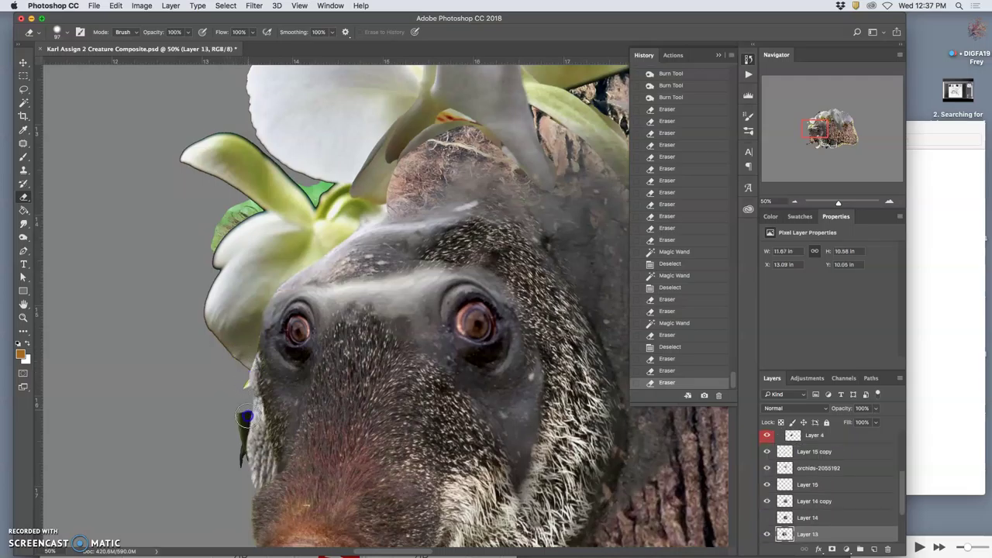
drag(245, 418, 244, 380)
Step: Erase the dark green remnant beside the cheek on the orchids-2055192 layer and the remaining scraps on Layer 13
super+click(244, 383)
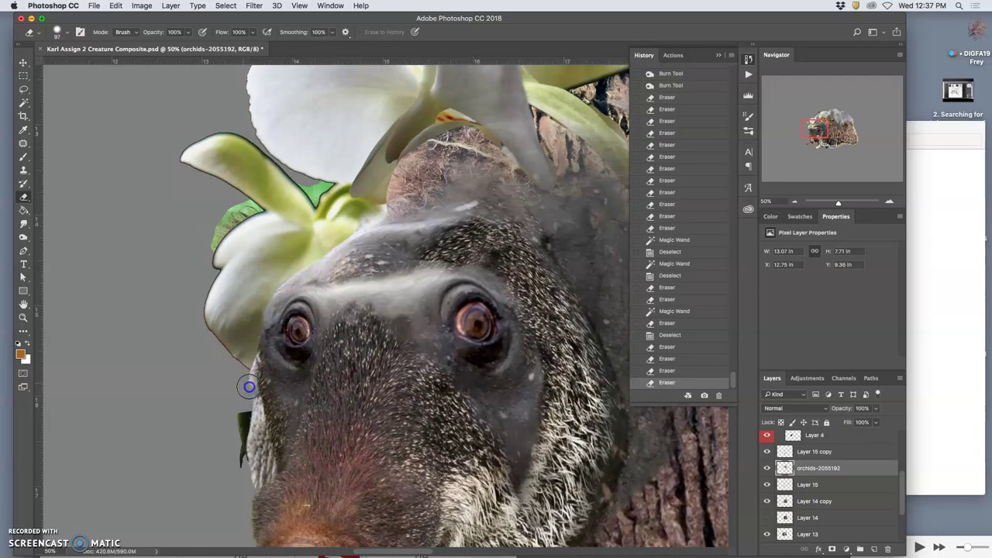
mouse_move(251, 391)
mouse_down()
mouse_move(242, 453)
mouse_move(237, 428)
mouse_move(243, 472)
mouse_move(237, 419)
mouse_move(246, 420)
mouse_up()
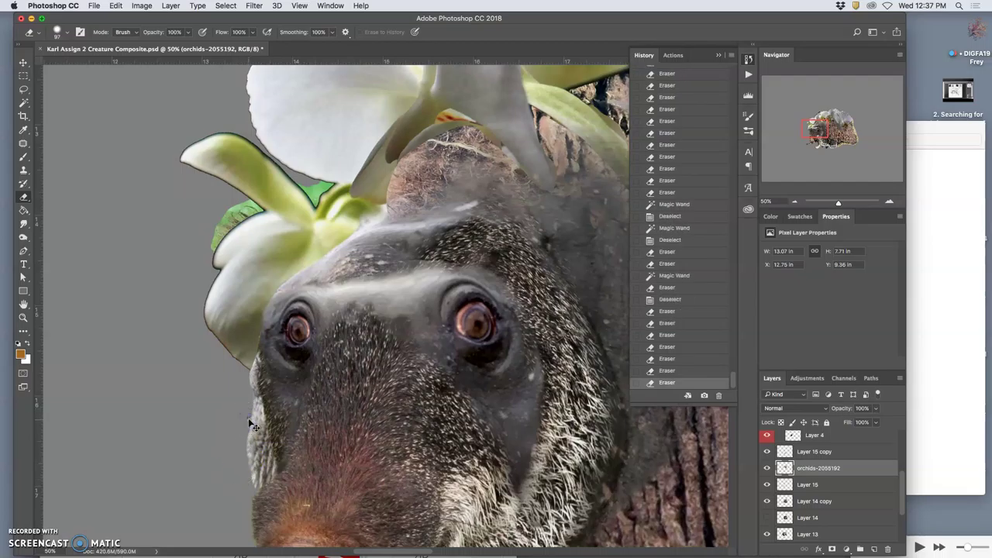
super+click(249, 425)
click(246, 440)
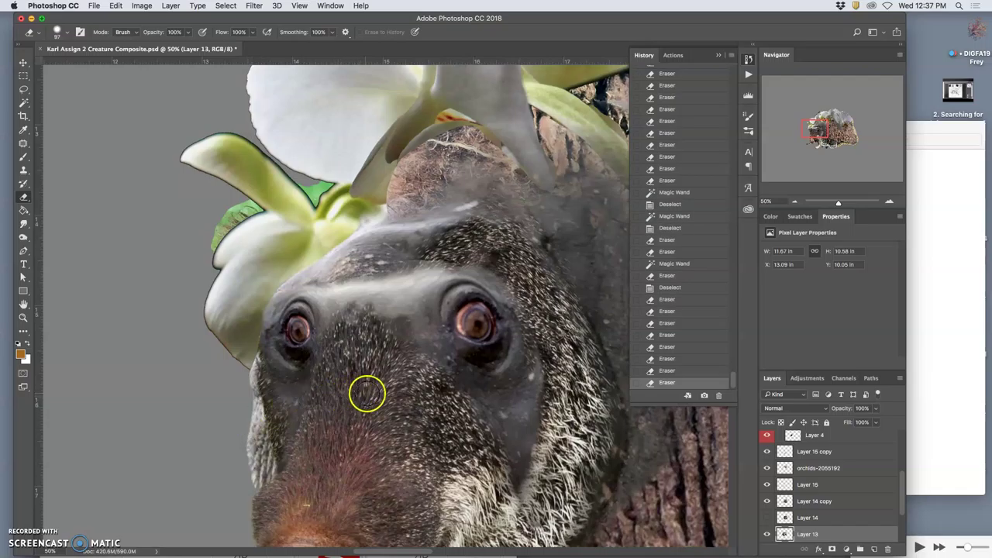
Step: Darken the pale outer edge of the cheek on Layer 4 with the Burn tool in the Highlights range at 16% exposure
key(super+minus)
key(super+minus)
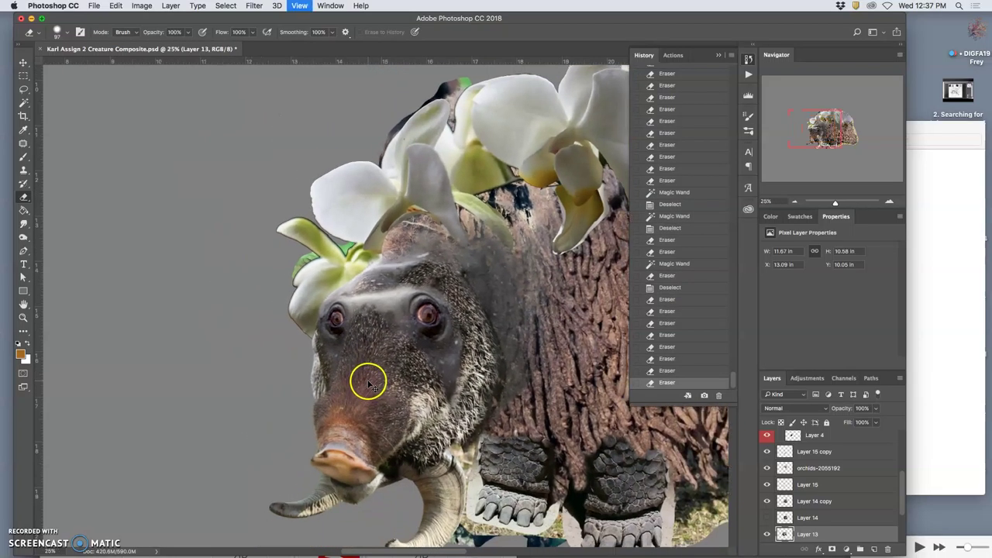
key(super+plus)
key(super+plus)
super+click(244, 466)
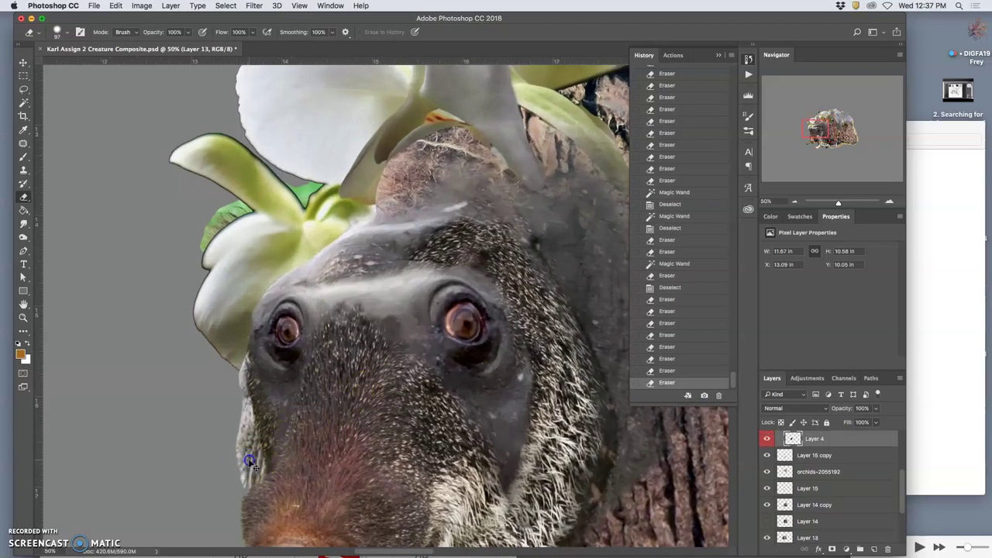
click(23, 238)
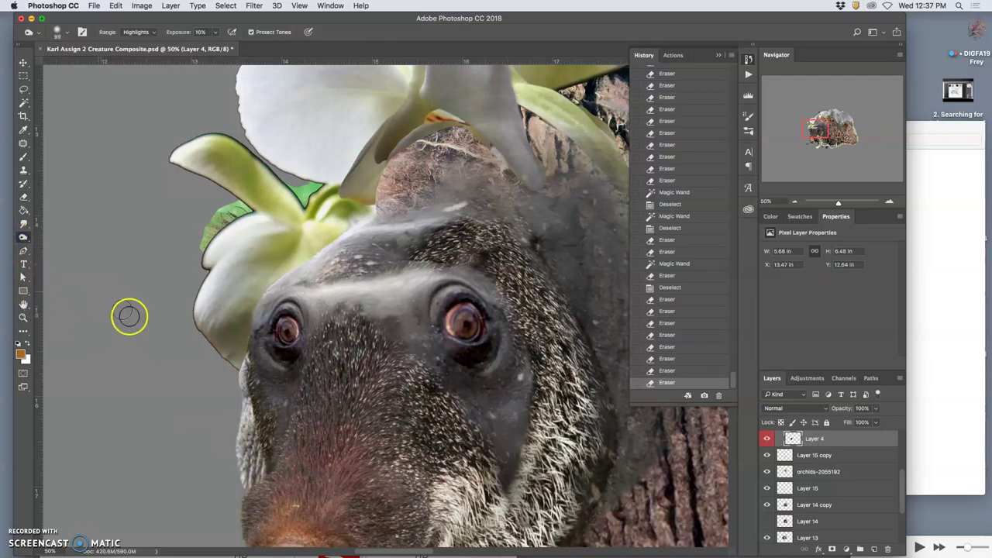
mouse_move(254, 478)
mouse_down()
mouse_move(252, 411)
mouse_move(250, 481)
mouse_up()
mouse_move(259, 442)
mouse_down()
mouse_move(250, 412)
mouse_move(244, 480)
mouse_move(251, 421)
mouse_move(251, 458)
mouse_up()
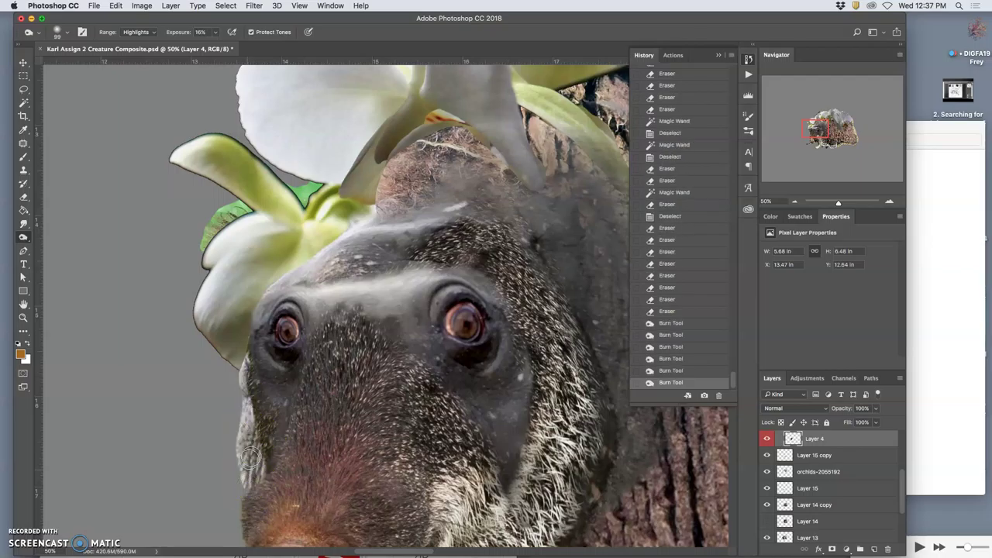
Step: Darken the pale outer edge of the cheek on Layer 4 further with the Burn tool's range set to Midtones
click(197, 226)
click(137, 32)
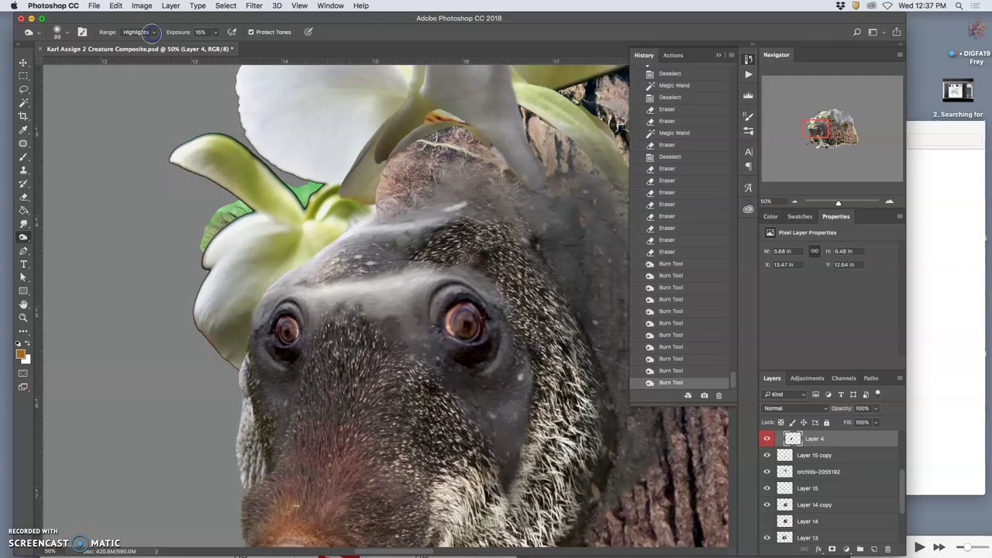
click(147, 32)
click(139, 55)
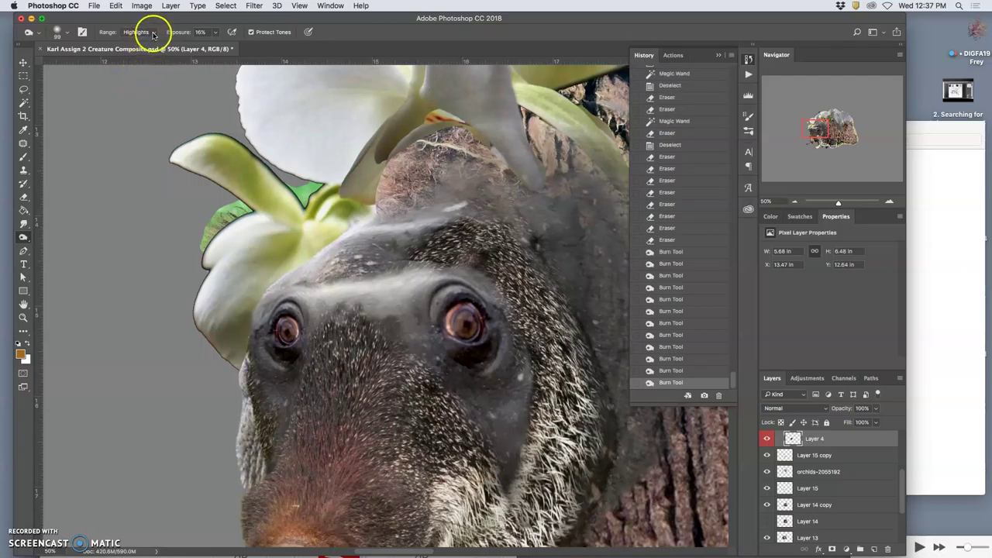
click(151, 33)
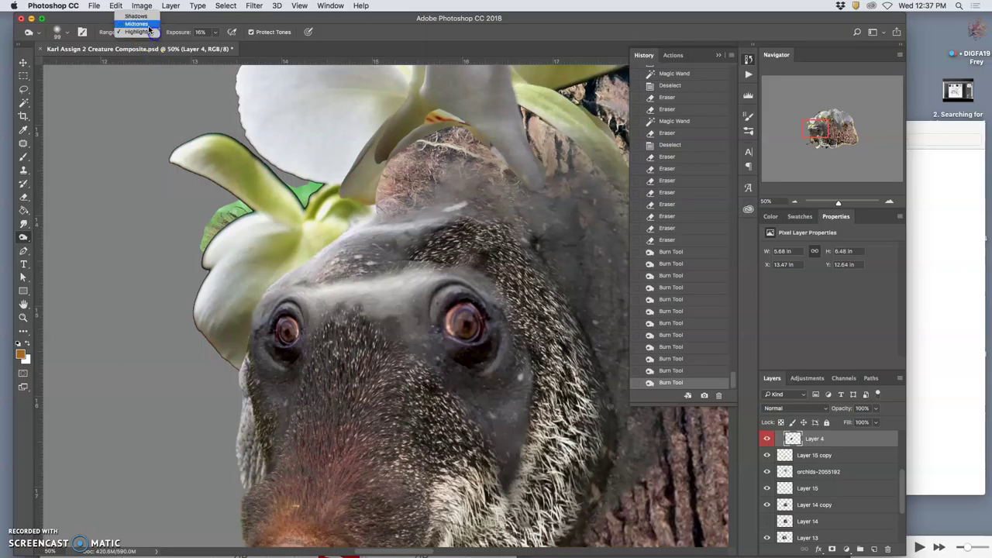
click(141, 24)
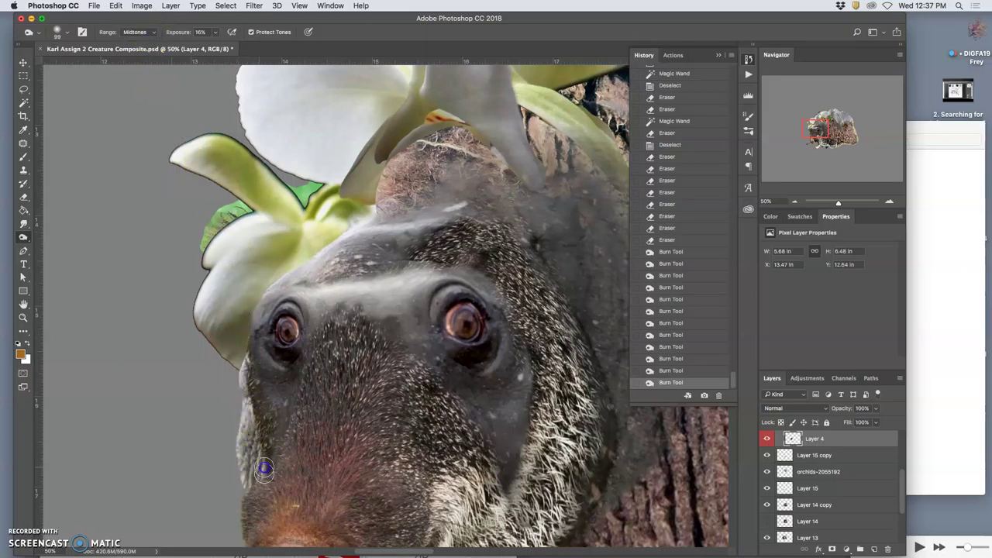
mouse_move(256, 433)
mouse_down()
mouse_move(254, 389)
mouse_move(238, 483)
mouse_up()
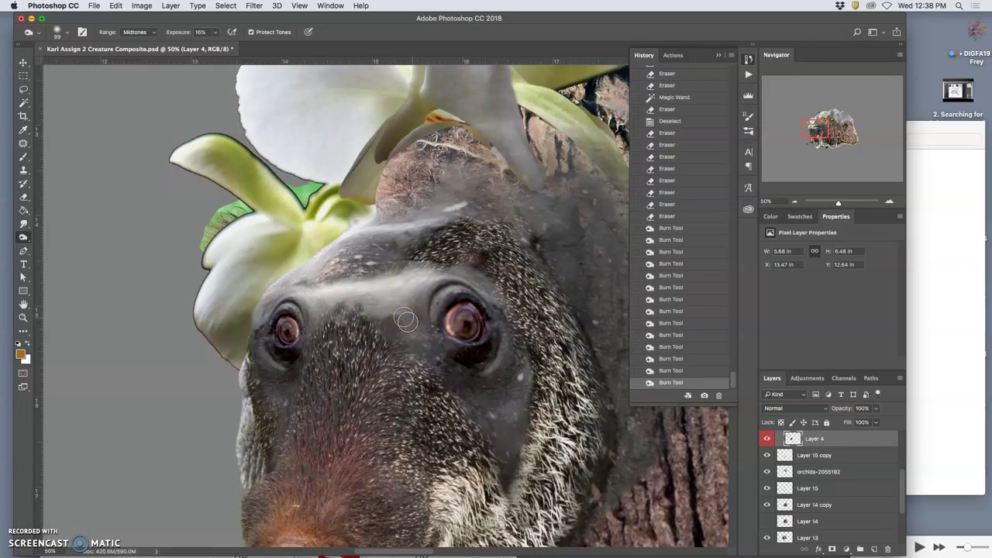
Step: Darken the pale grey brow between the eyes on Layer 4 with the Burn tool in the Midtones range
click(408, 317)
mouse_move(408, 316)
mouse_down()
mouse_move(461, 310)
mouse_move(428, 317)
mouse_move(419, 301)
mouse_move(430, 317)
mouse_move(469, 296)
mouse_up()
click(460, 304)
Step: Erase the pale scraps between the curved tusk and the scaly front foot on Layer 14 copy with the 97 px eraser
click(831, 134)
mouse_move(838, 203)
mouse_down()
mouse_move(857, 207)
mouse_move(824, 203)
mouse_up()
key(super+0)
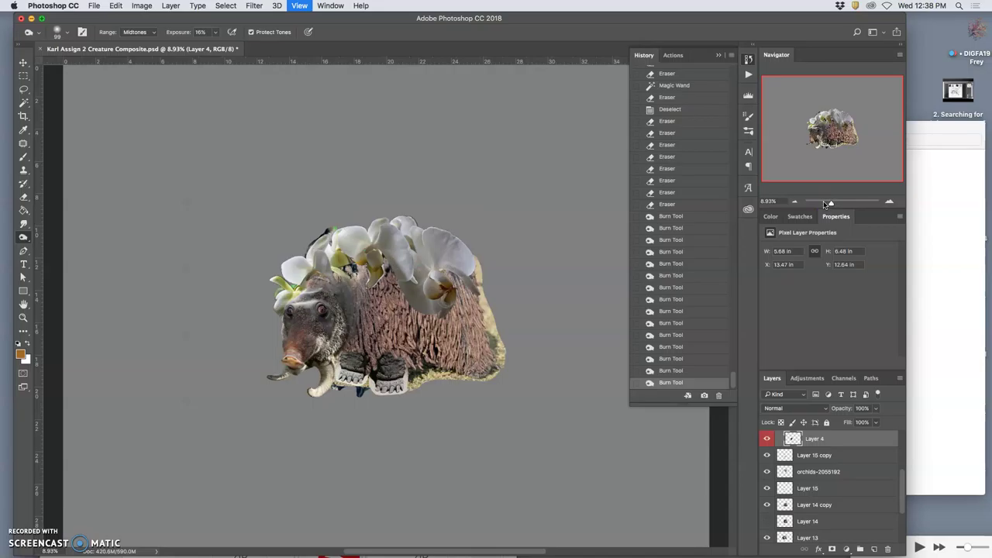
key(super+plus)
key(super+plus)
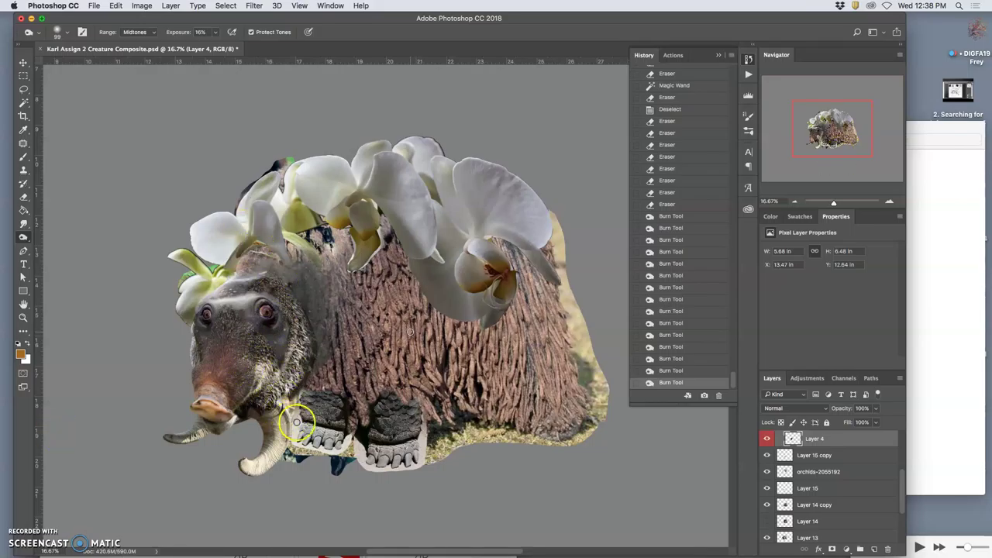
mouse_move(302, 404)
mouse_down()
mouse_move(290, 458)
mouse_move(284, 372)
mouse_move(284, 379)
mouse_move(310, 354)
mouse_move(296, 377)
mouse_up()
mouse_move(334, 265)
mouse_down()
mouse_move(279, 232)
mouse_move(314, 251)
mouse_up()
key(super+plus)
key(super+plus)
key(super+plus)
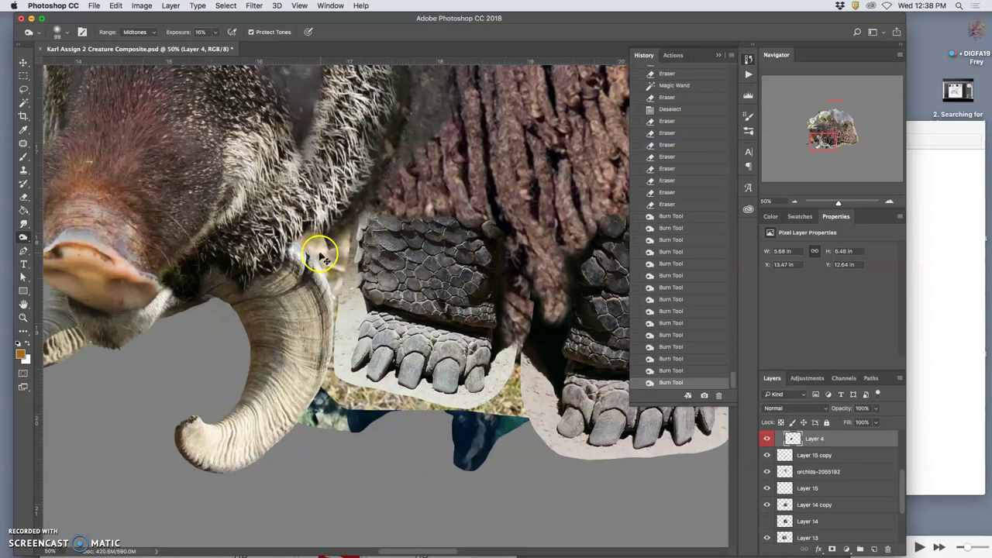
super+click(324, 253)
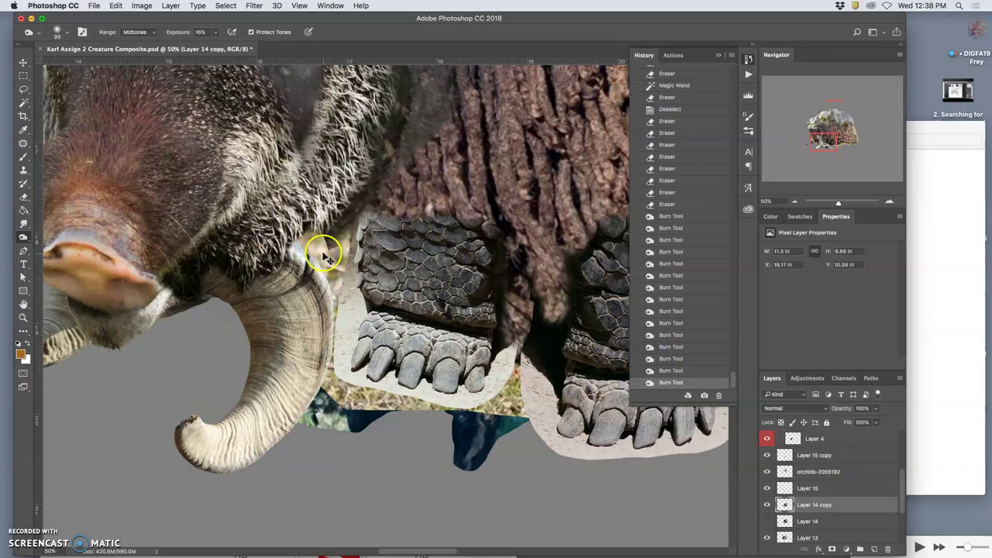
click(24, 195)
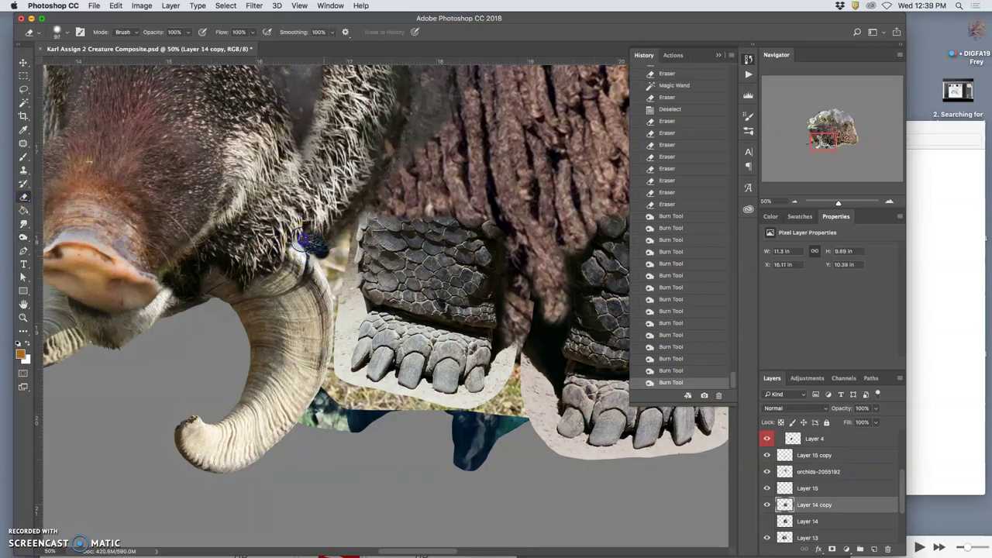
mouse_move(306, 244)
mouse_down()
mouse_move(325, 258)
mouse_move(329, 287)
mouse_move(337, 246)
mouse_move(331, 390)
mouse_move(328, 379)
mouse_move(342, 405)
mouse_move(361, 408)
mouse_move(365, 420)
mouse_move(349, 431)
mouse_move(336, 431)
mouse_move(320, 385)
mouse_move(321, 282)
mouse_up()
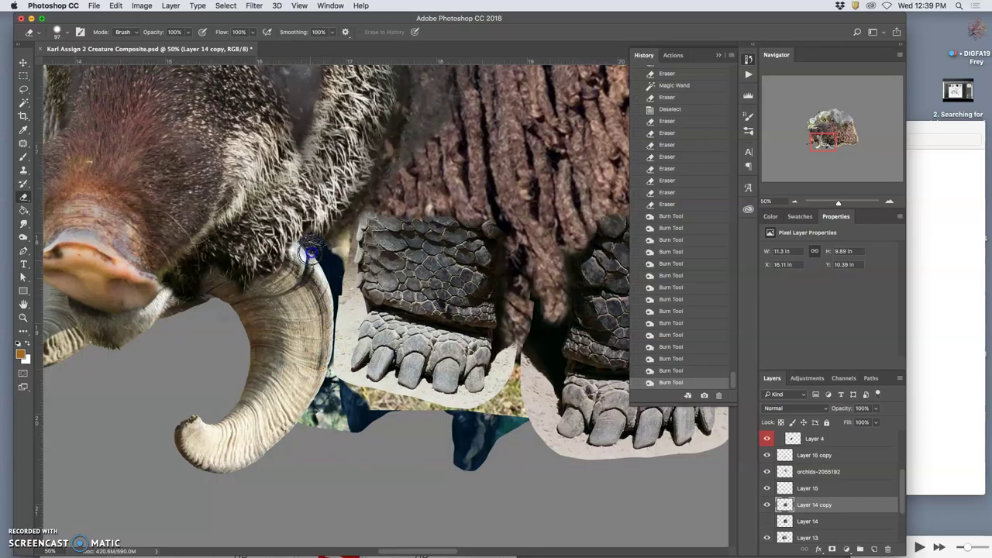
mouse_move(330, 247)
mouse_down()
mouse_move(332, 261)
mouse_move(347, 238)
mouse_move(325, 286)
mouse_up()
Step: Erase the dark blue remnants on Layer 13 along the curved tusk and below the gap beside the front foot
super+click(327, 268)
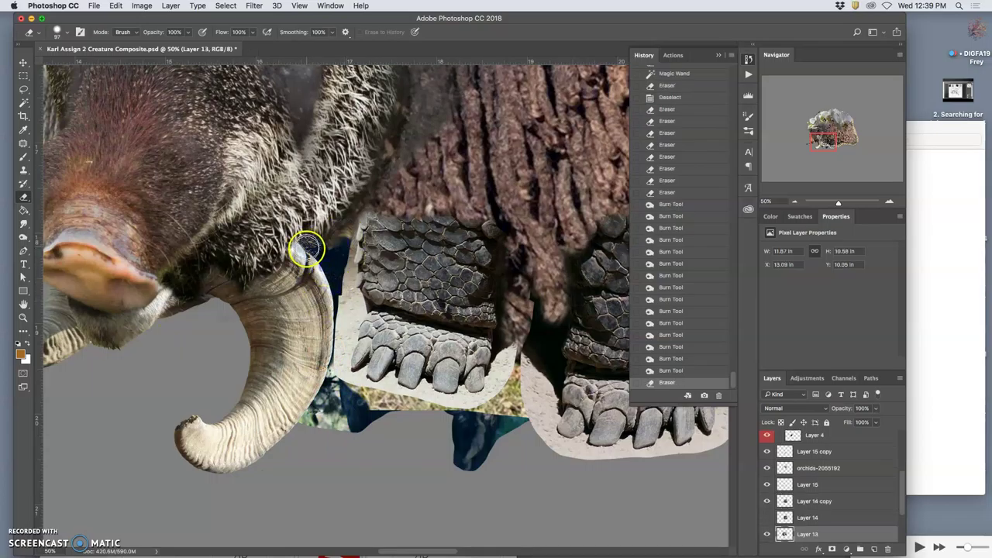
mouse_move(307, 248)
mouse_down()
mouse_move(335, 291)
mouse_move(338, 332)
mouse_move(337, 372)
mouse_move(310, 418)
mouse_move(318, 431)
mouse_move(324, 437)
mouse_move(340, 400)
mouse_move(343, 411)
mouse_move(328, 417)
mouse_move(348, 373)
mouse_move(358, 430)
mouse_move(375, 401)
mouse_move(404, 391)
mouse_move(373, 426)
mouse_move(350, 379)
mouse_move(354, 421)
mouse_move(376, 417)
mouse_move(346, 413)
mouse_up()
drag(320, 255, 320, 248)
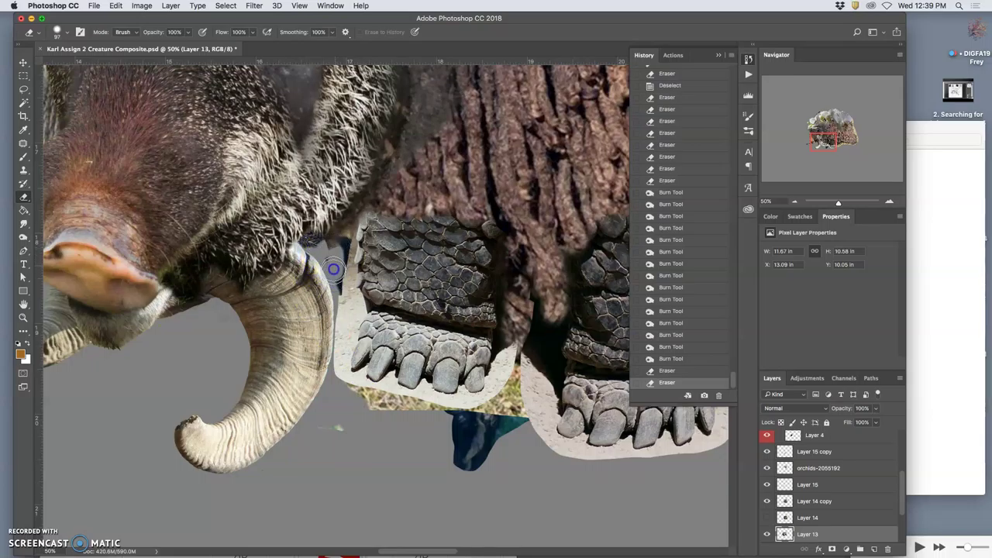
mouse_move(328, 279)
mouse_down()
mouse_move(329, 262)
mouse_move(347, 292)
mouse_up()
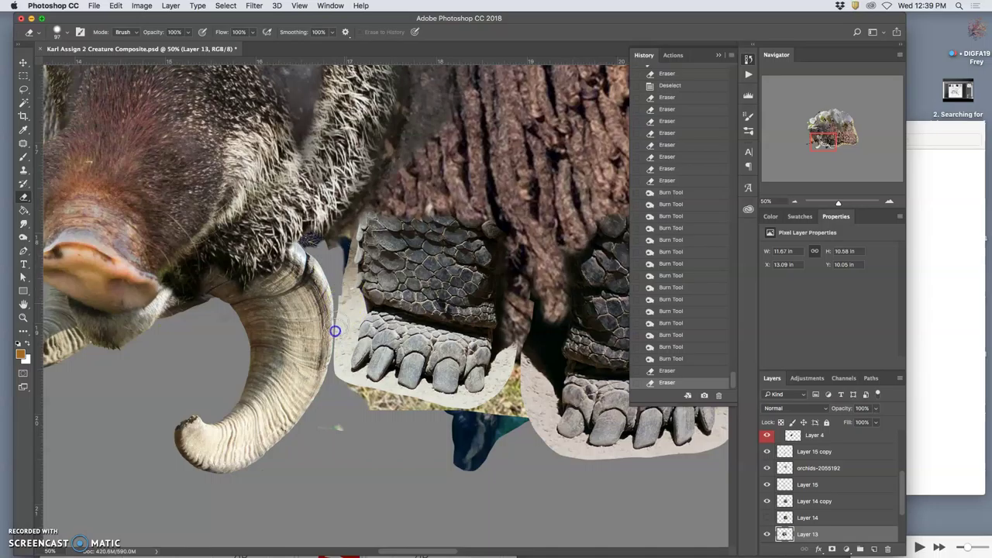
click(338, 431)
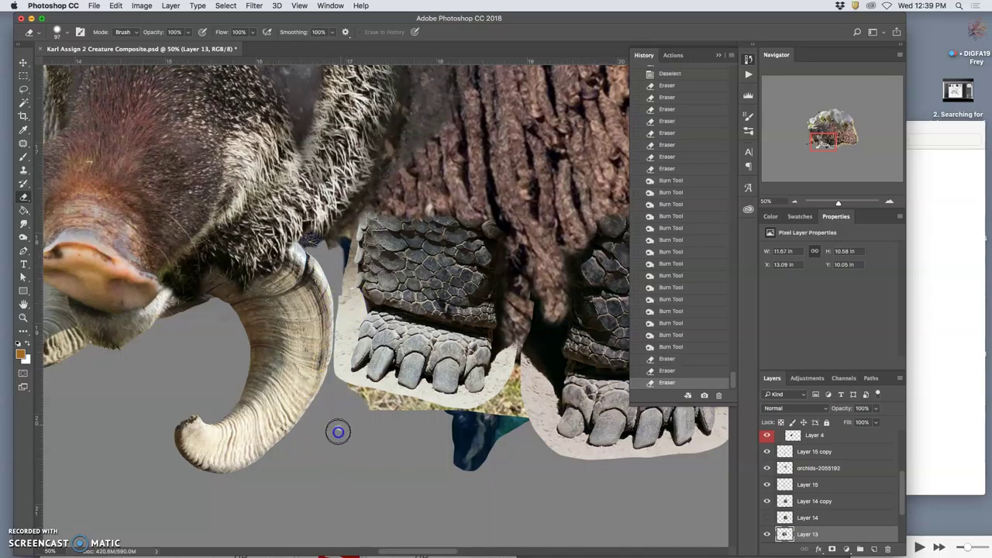
Step: Erase part of the grass strip just below the front foot's pale border
click(380, 403)
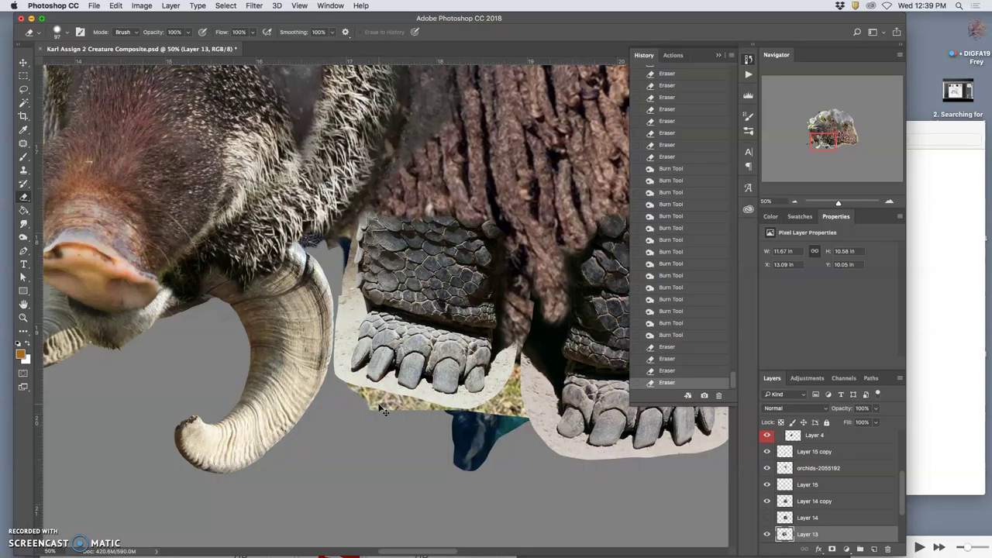
super+click(380, 406)
mouse_move(462, 420)
mouse_down()
mouse_move(397, 412)
mouse_move(341, 383)
mouse_move(419, 402)
mouse_move(375, 417)
mouse_move(428, 403)
mouse_move(410, 404)
mouse_move(474, 426)
mouse_up()
Step: Erase the remaining scraps between the tusk and the upper edge of the front foot on Layer 4 and Layer 15
super+click(333, 247)
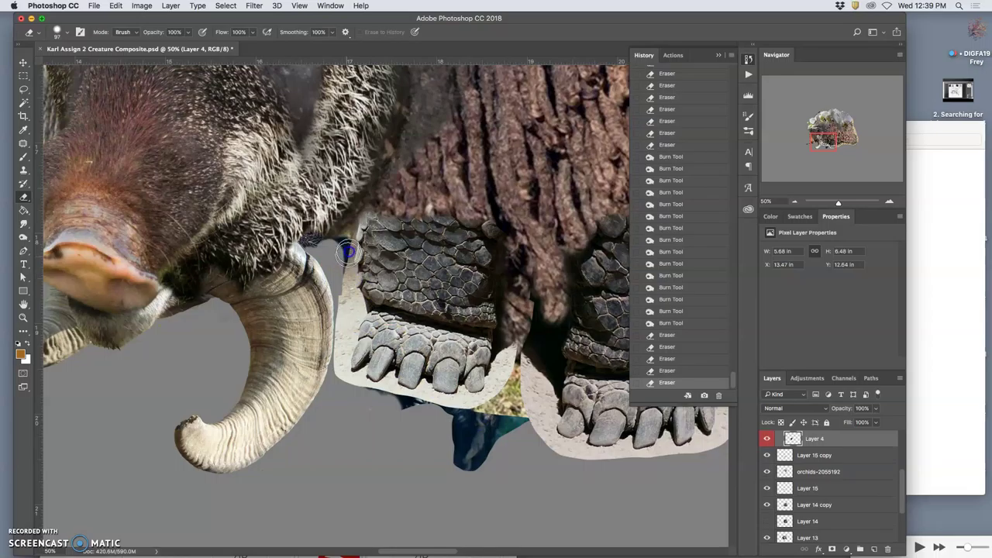
drag(348, 253, 350, 257)
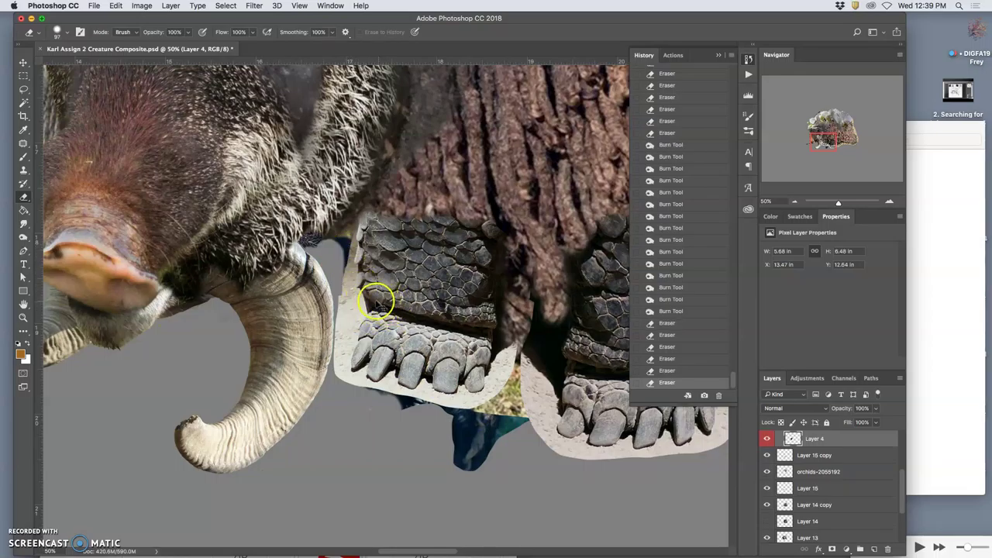
super+click(342, 289)
mouse_move(343, 288)
mouse_down()
mouse_move(342, 256)
mouse_move(342, 267)
mouse_up()
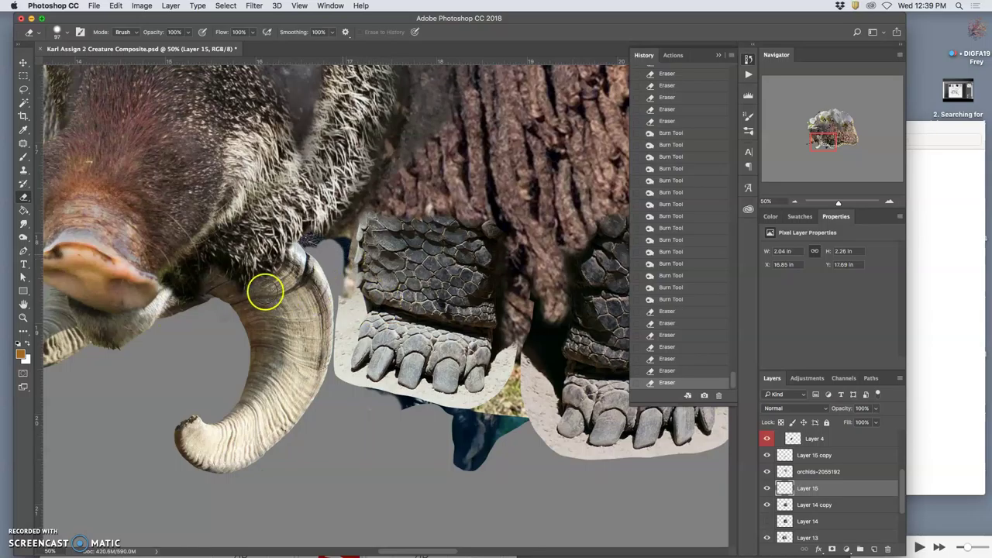
click(23, 103)
click(355, 312)
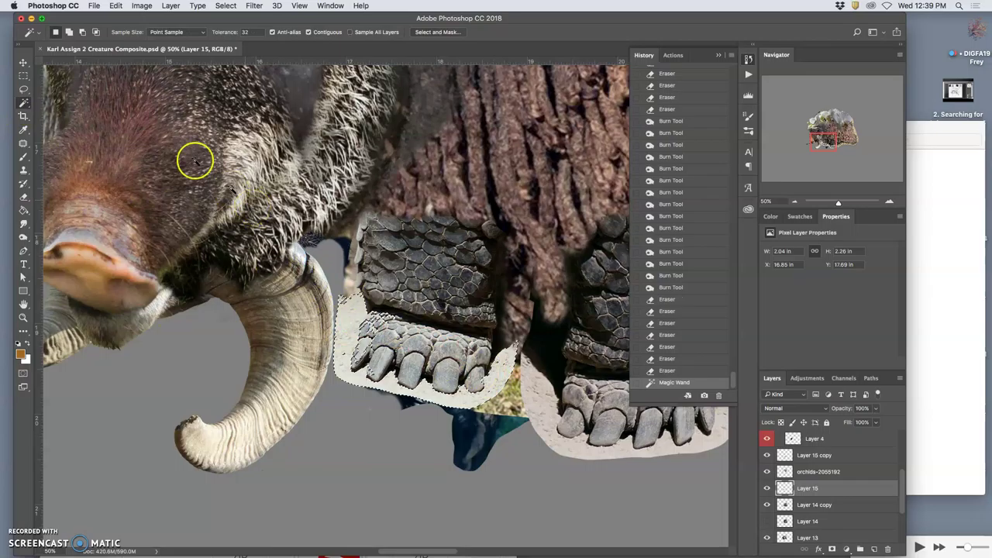
key(super+d)
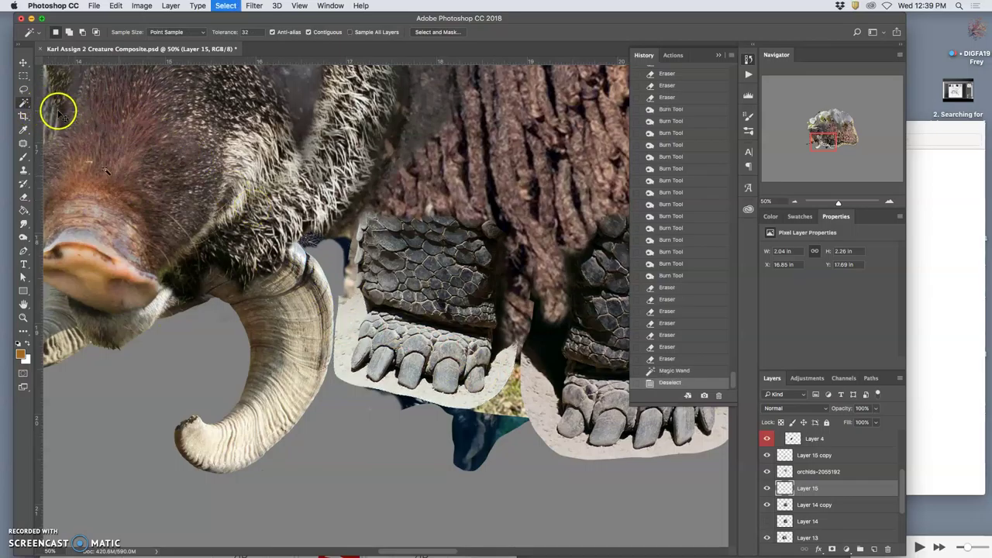
Step: Erase the pale sand close around the front foot's first claws on Layer 15 with the eraser reduced to 35 px
click(25, 196)
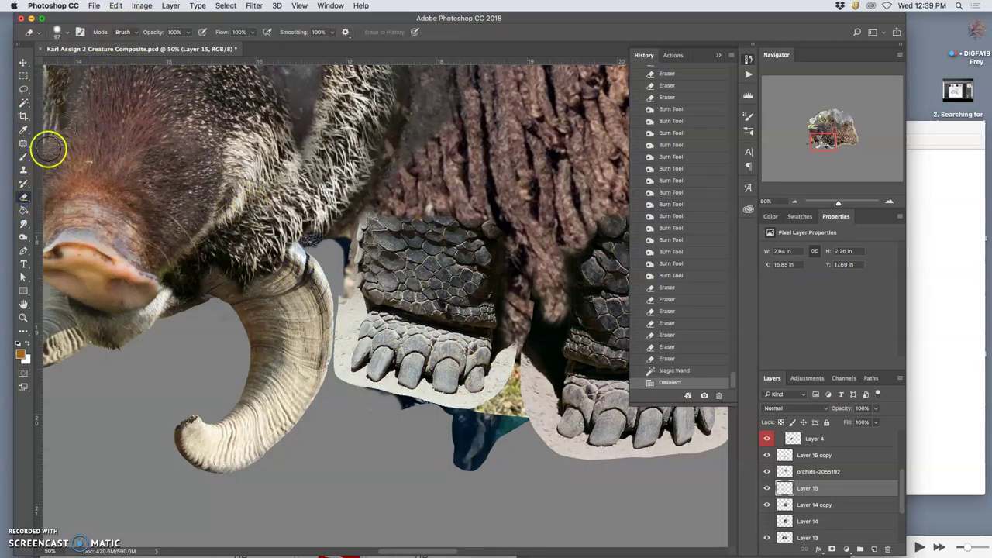
click(66, 33)
drag(92, 64, 82, 65)
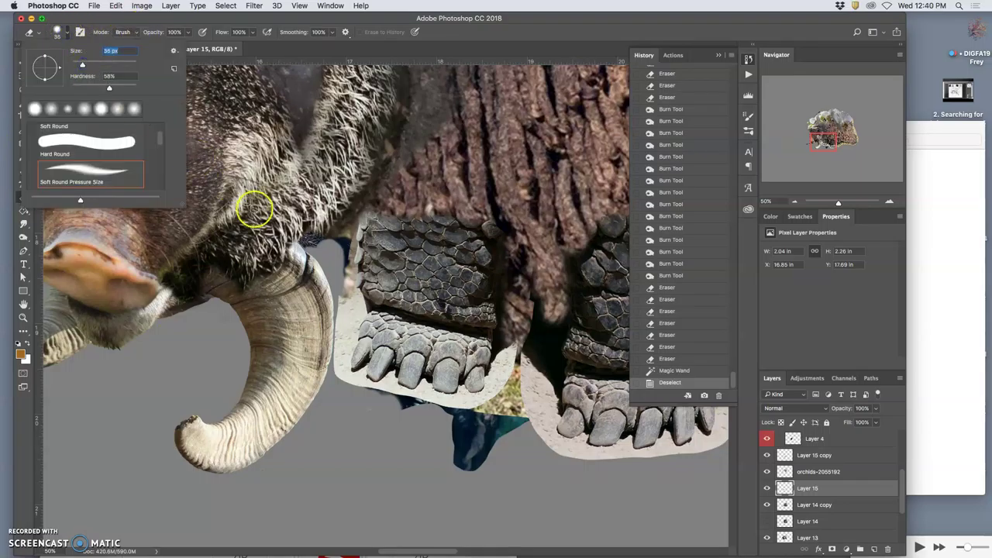
click(361, 303)
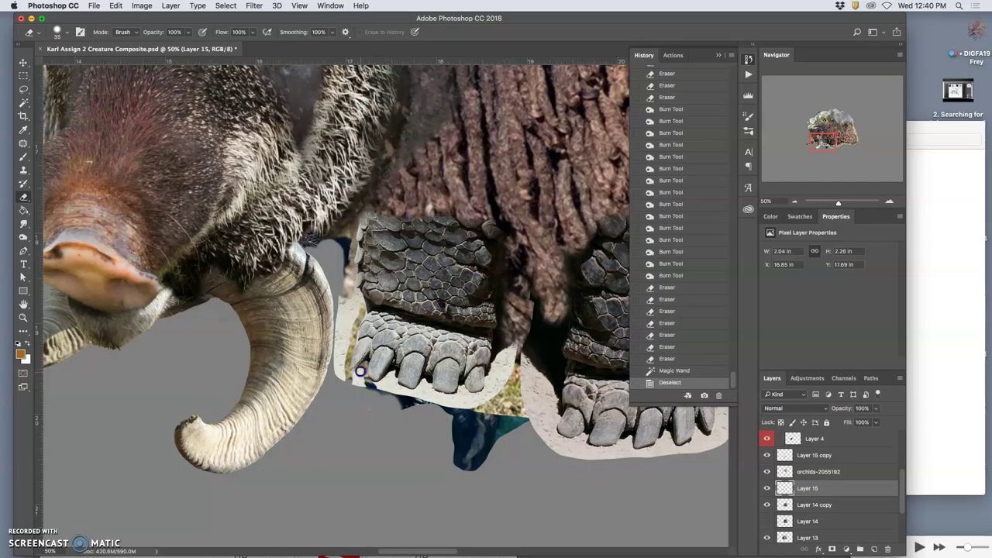
click(364, 366)
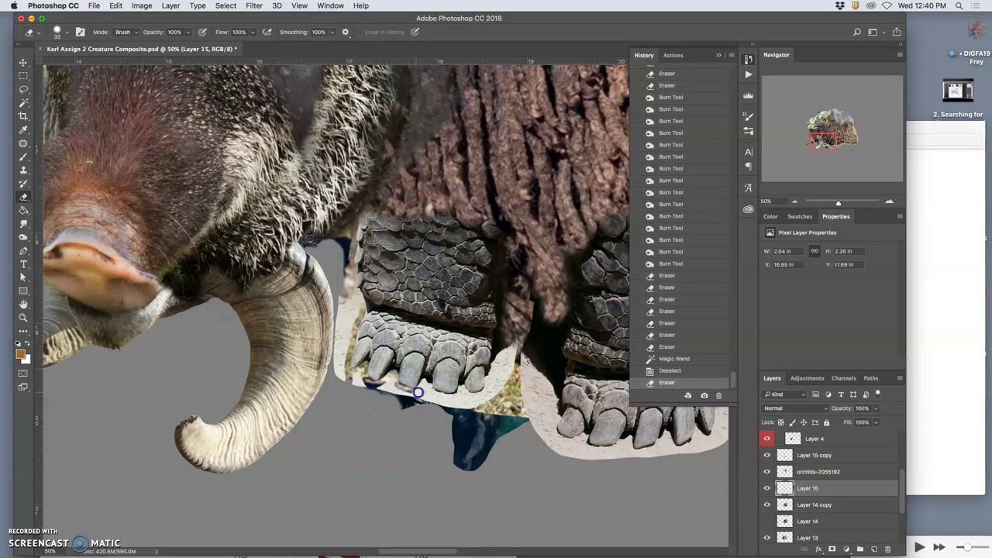
drag(421, 386, 423, 382)
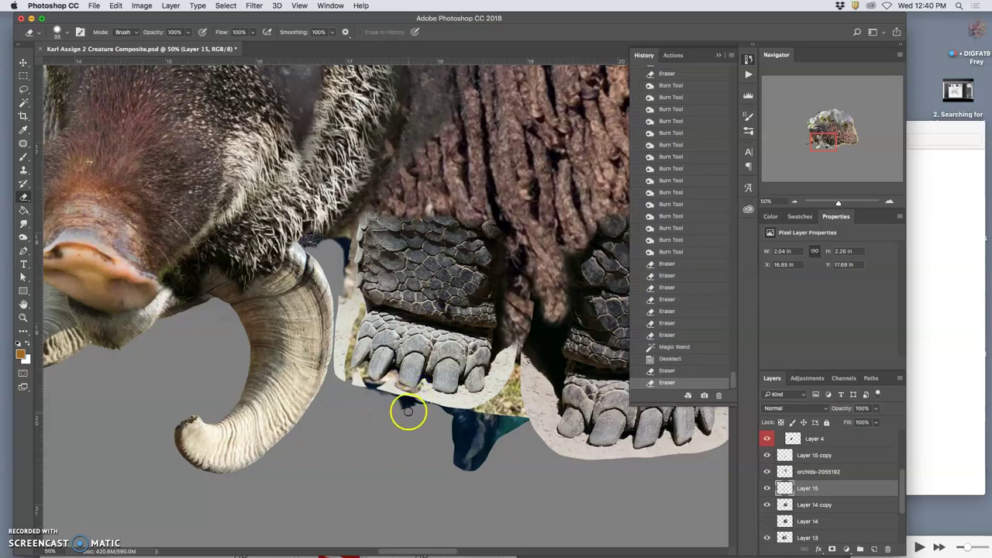
Step: Erase a narrow gap between the sand and the outline of the foot and claws on Layer 15 with a 20 px eraser
key(super+plus)
key(super+plus)
key(super+plus)
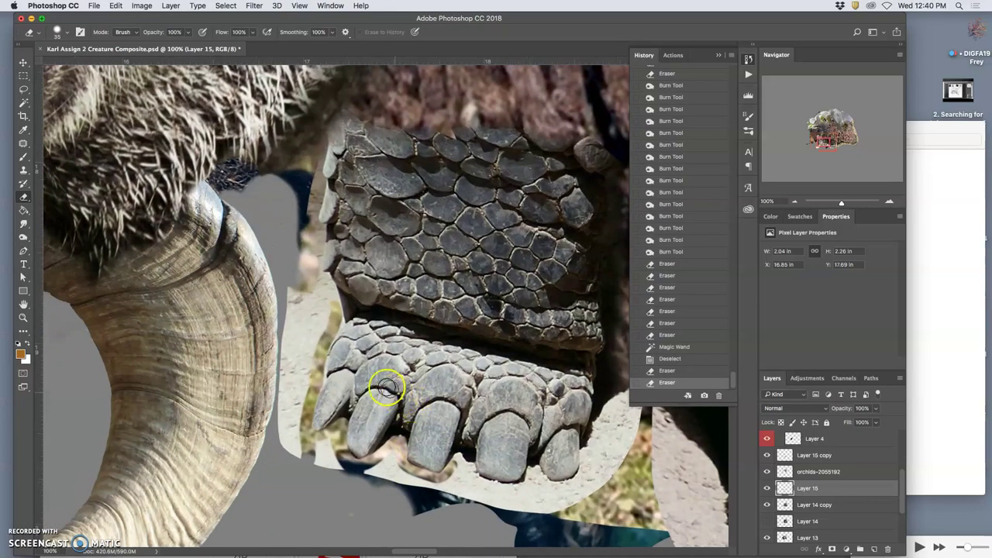
drag(341, 319, 341, 325)
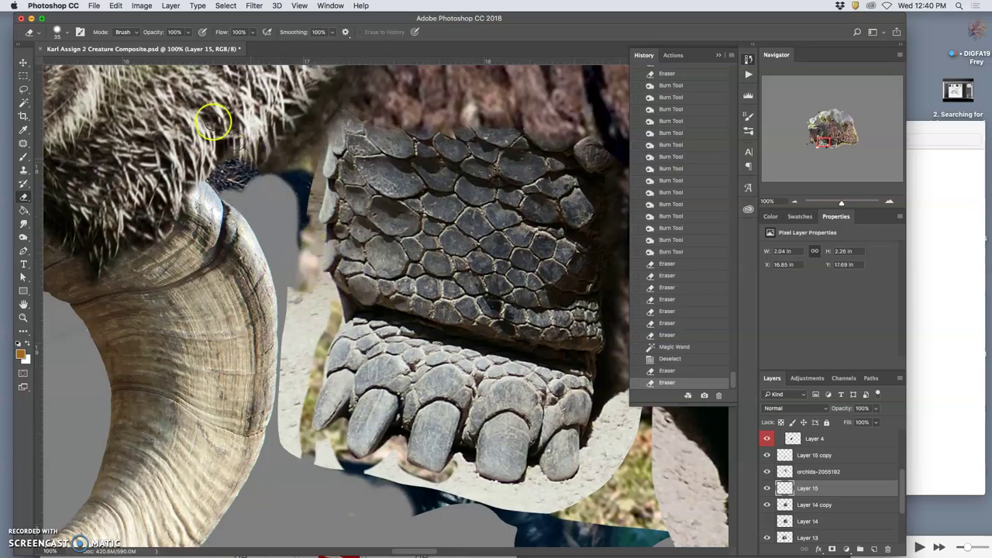
click(62, 34)
drag(81, 65, 77, 65)
click(320, 271)
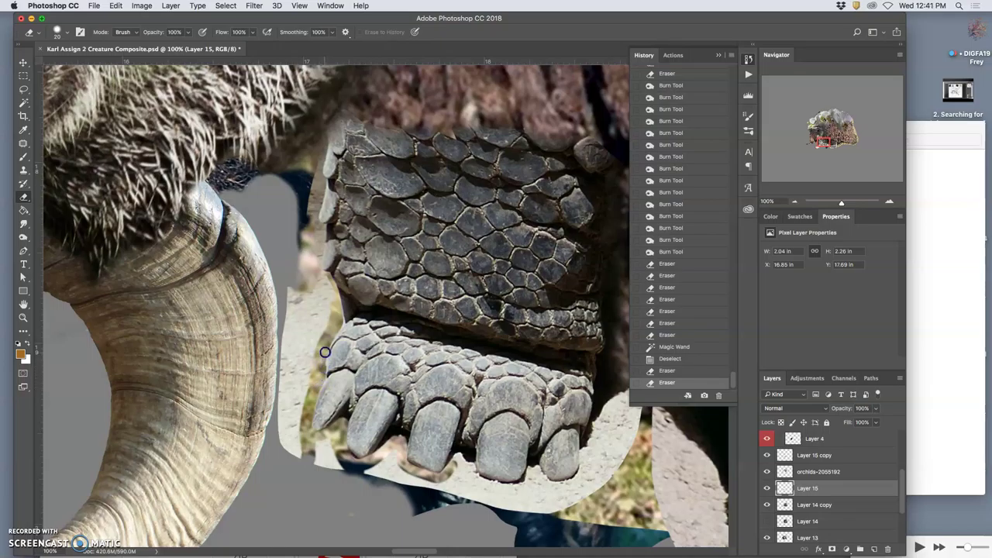
mouse_move(324, 343)
mouse_down()
mouse_move(343, 295)
mouse_move(323, 215)
mouse_move(328, 126)
mouse_move(342, 107)
mouse_move(350, 112)
mouse_up()
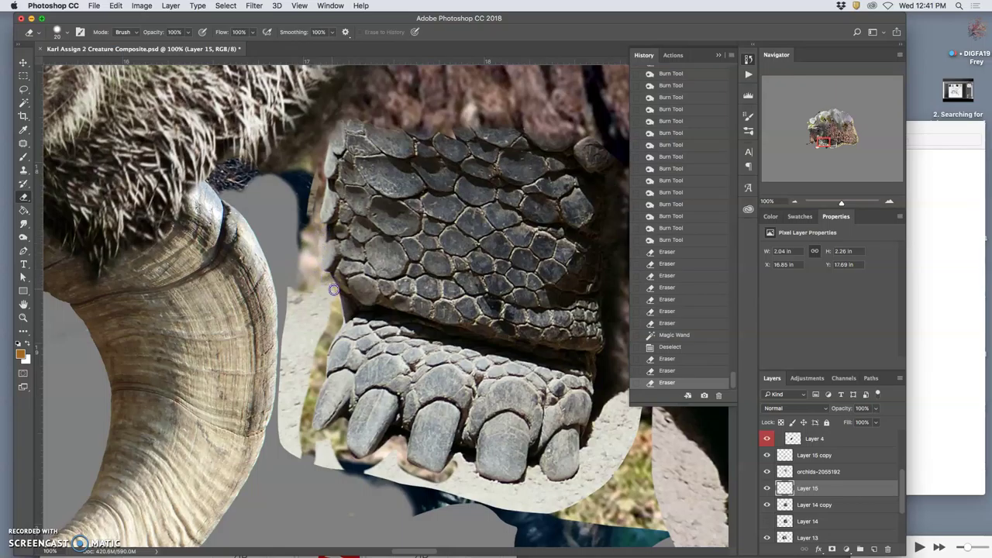
drag(337, 300, 331, 282)
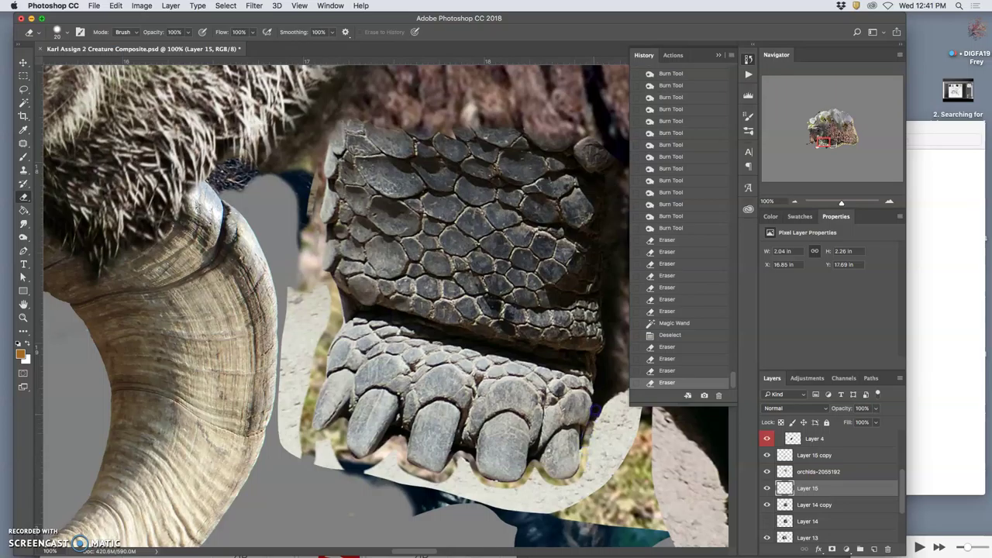
mouse_move(596, 404)
mouse_down()
mouse_move(624, 368)
mouse_move(645, 376)
mouse_move(661, 391)
mouse_move(664, 445)
mouse_up()
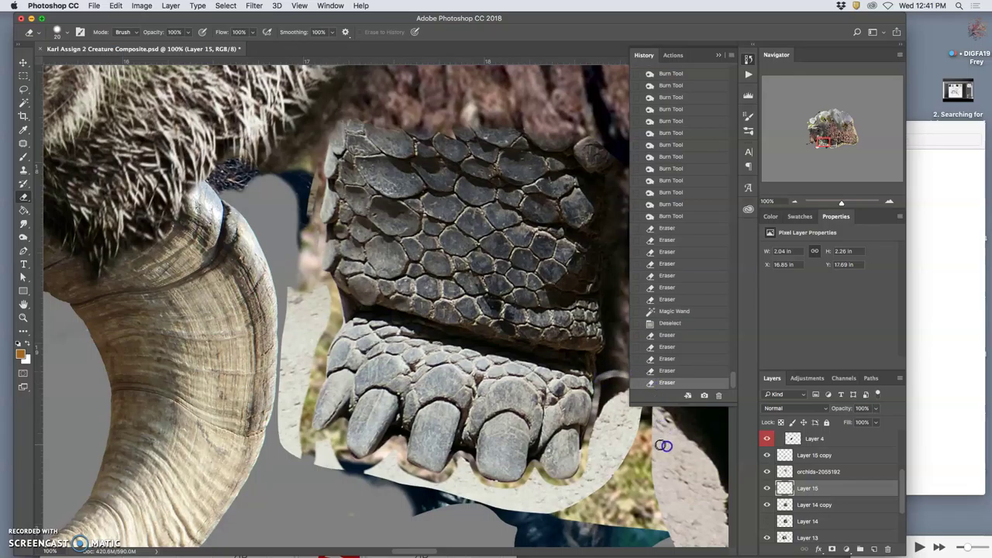
Step: Select the separated pale sand areas around the front foot on Layer 15 with the Magic Wand at tolerance 32 and delete them
click(24, 103)
click(311, 318)
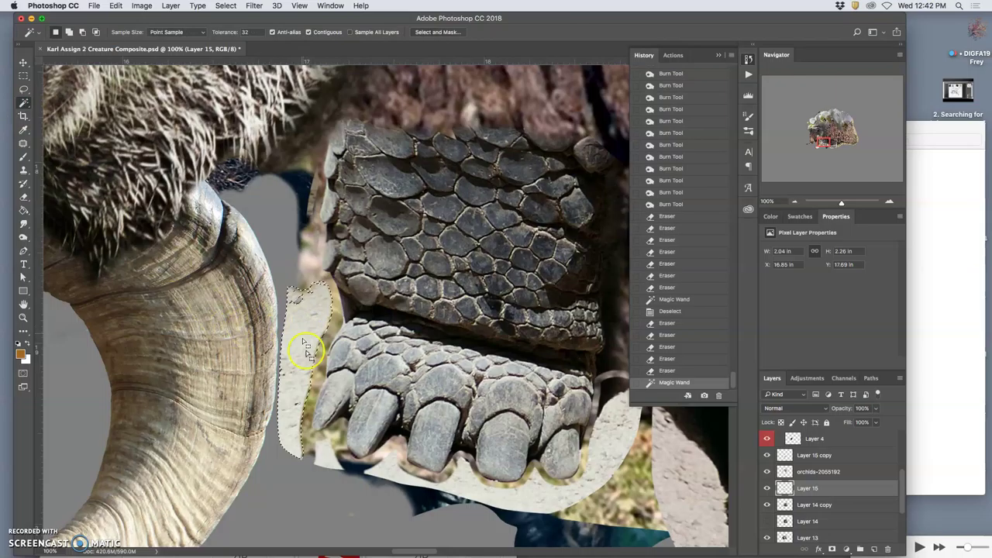
shift+click(324, 463)
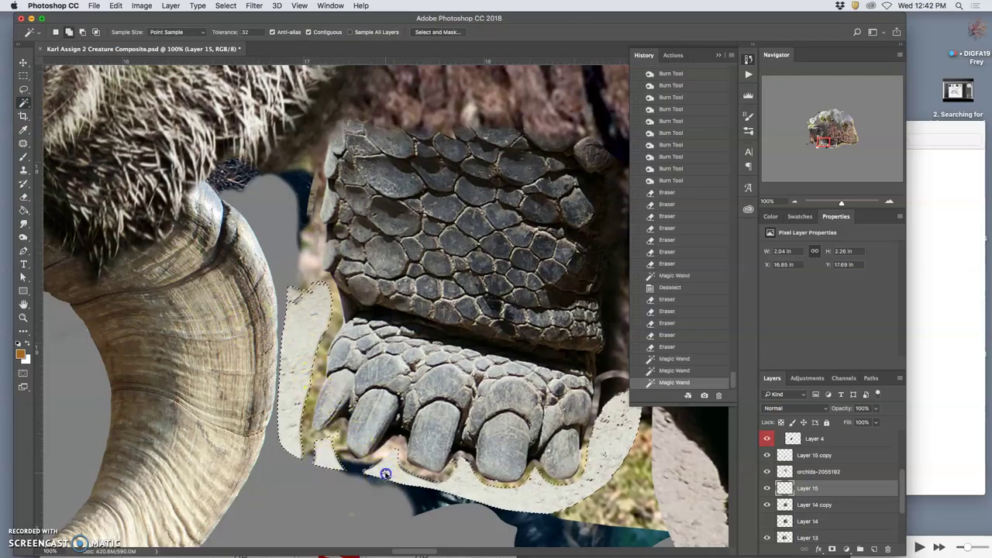
shift+click(543, 487)
key(Delete)
key(Delete)
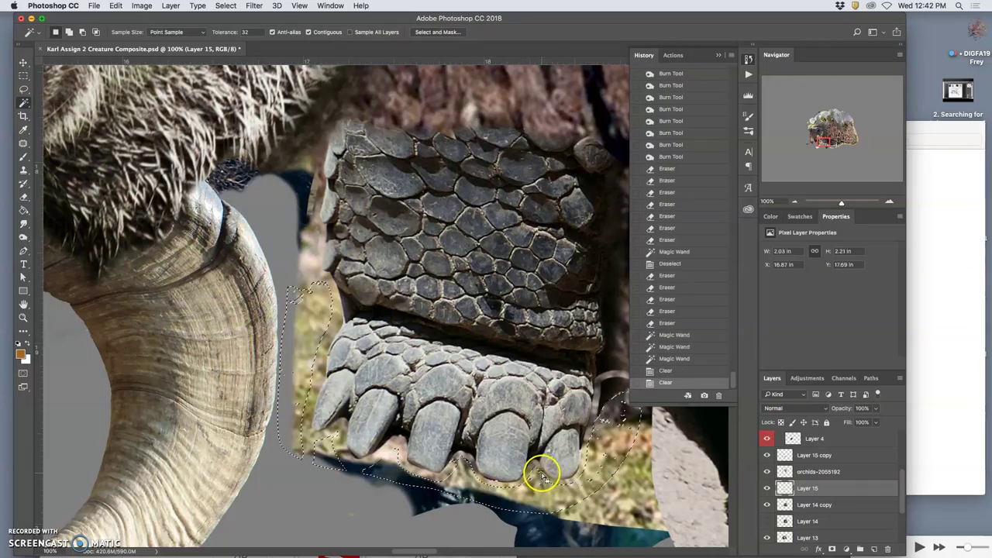
Step: Delete the remaining selected sand area around the front foot's claws on Layer 15 and clear the selection
key(Delete)
key(ctrl+d)
drag(554, 454, 403, 420)
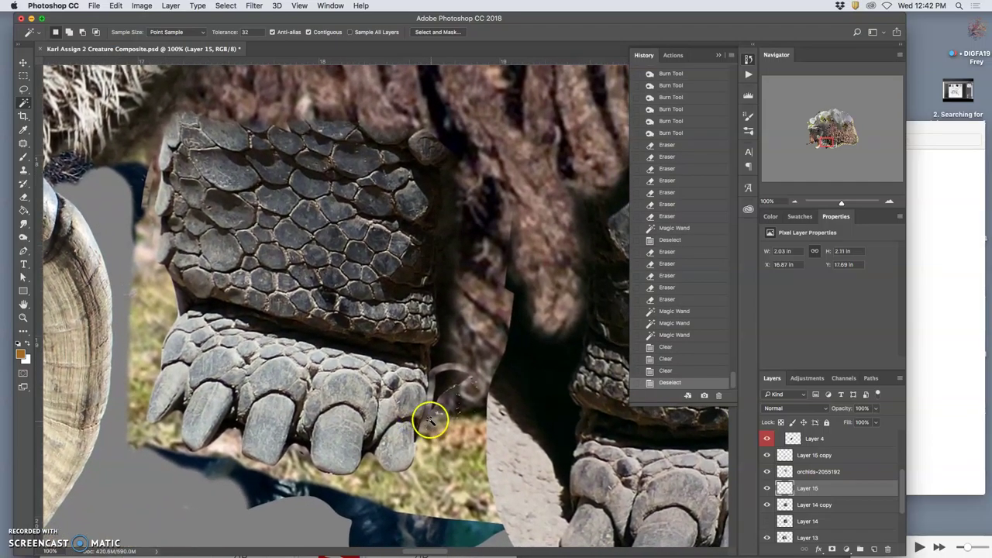
Step: Set the eraser size to 185 px for cleaning up the grass around the front foot
key(super+minus)
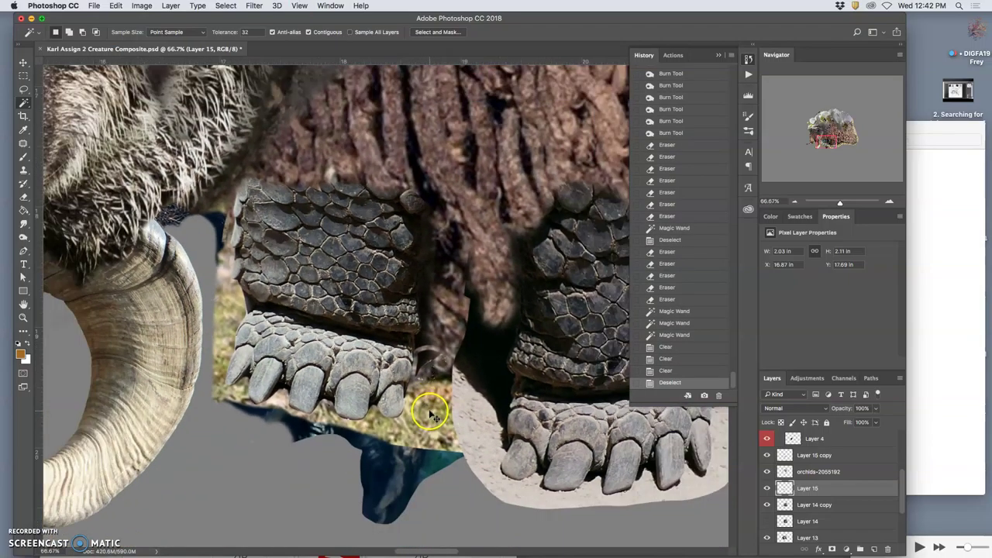
key(ctrl+minus)
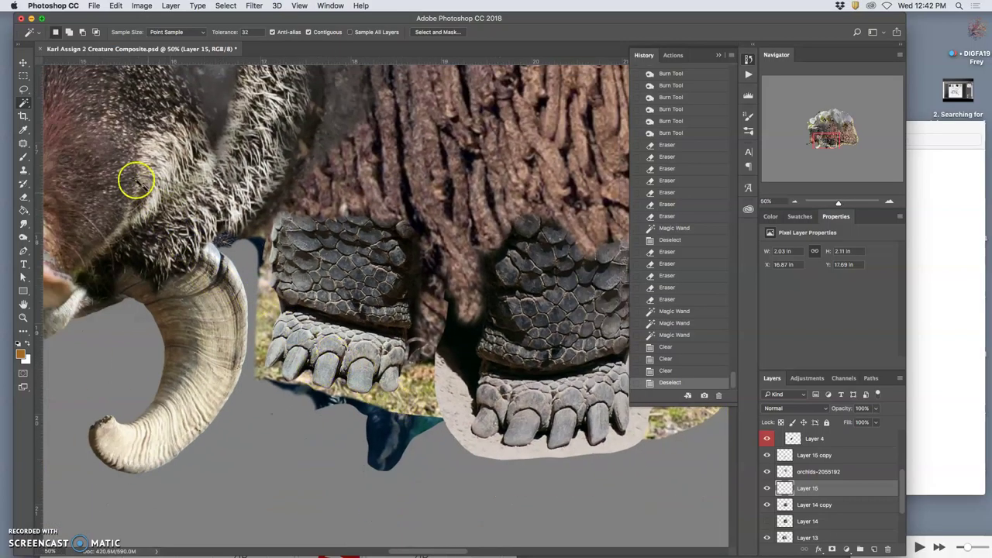
click(23, 62)
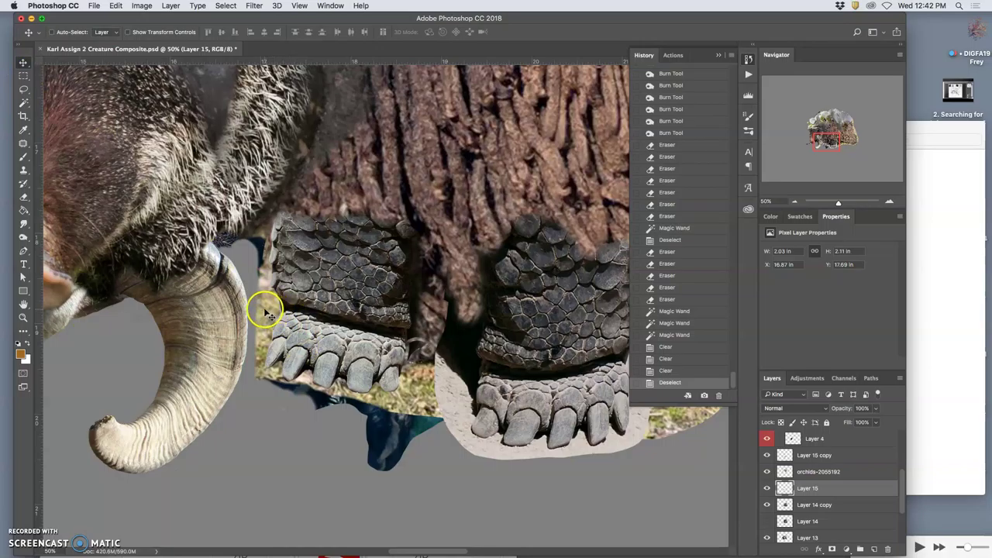
key(super)
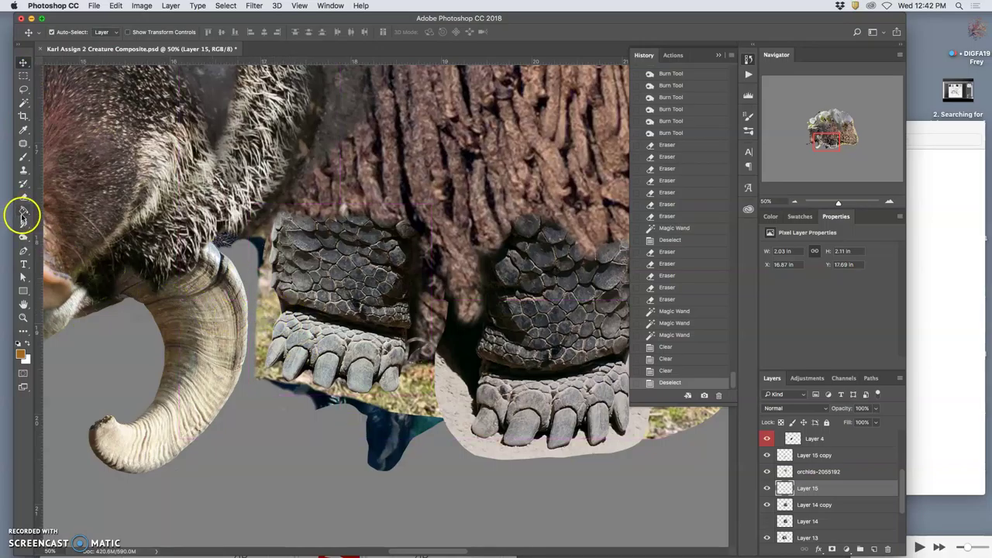
click(23, 213)
click(68, 32)
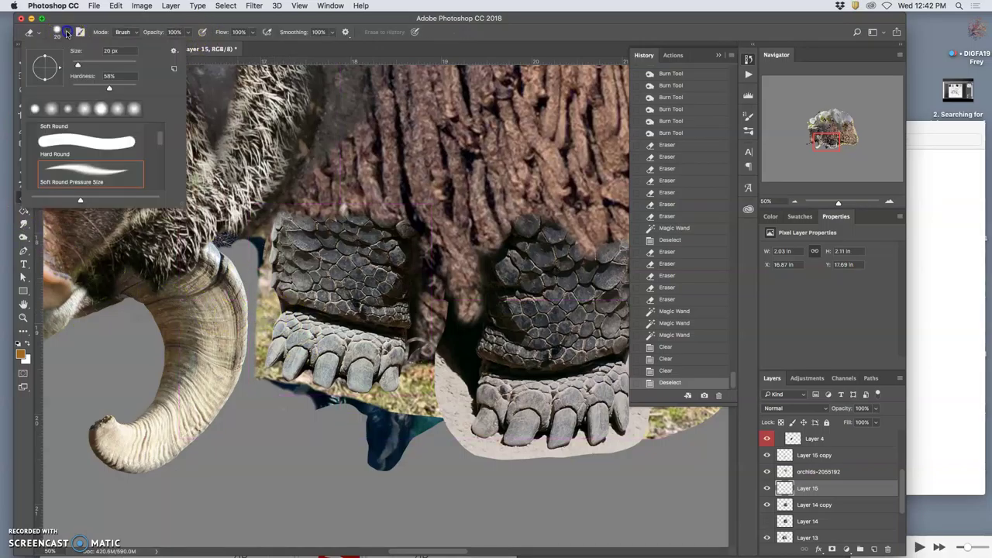
drag(78, 65, 116, 62)
Step: Try erasing the grass between the tusk and the front foot on Layer 15, and undo the stroke
click(268, 314)
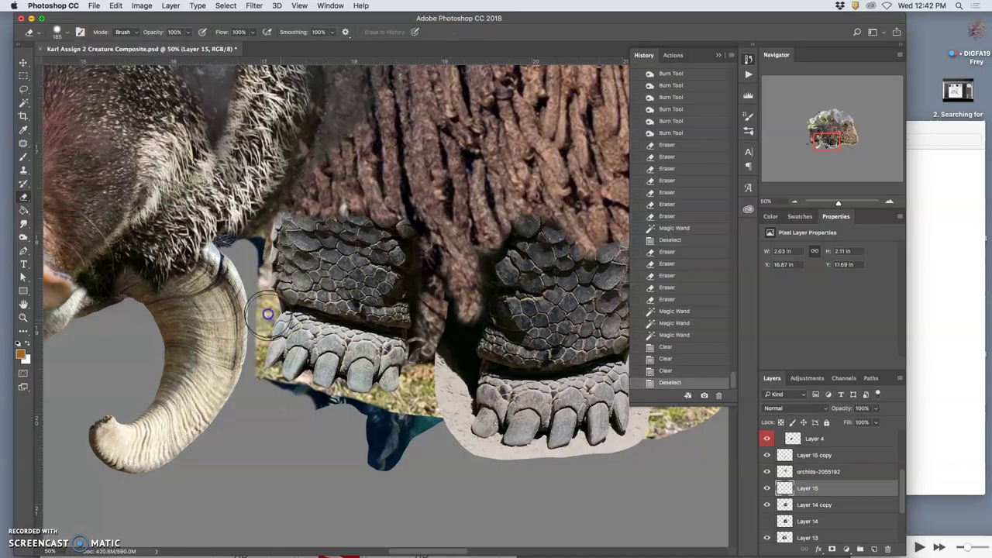
drag(268, 314, 266, 314)
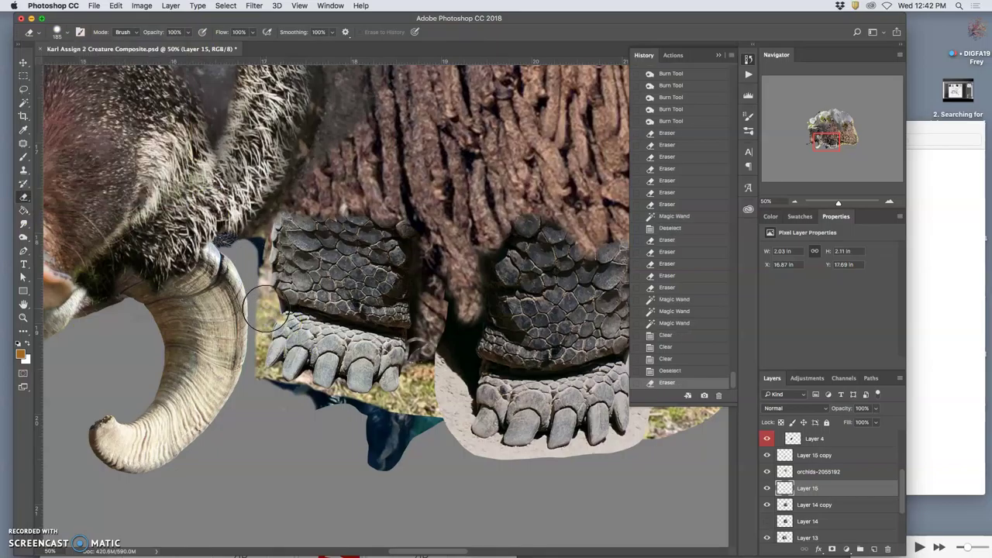
key(super+z)
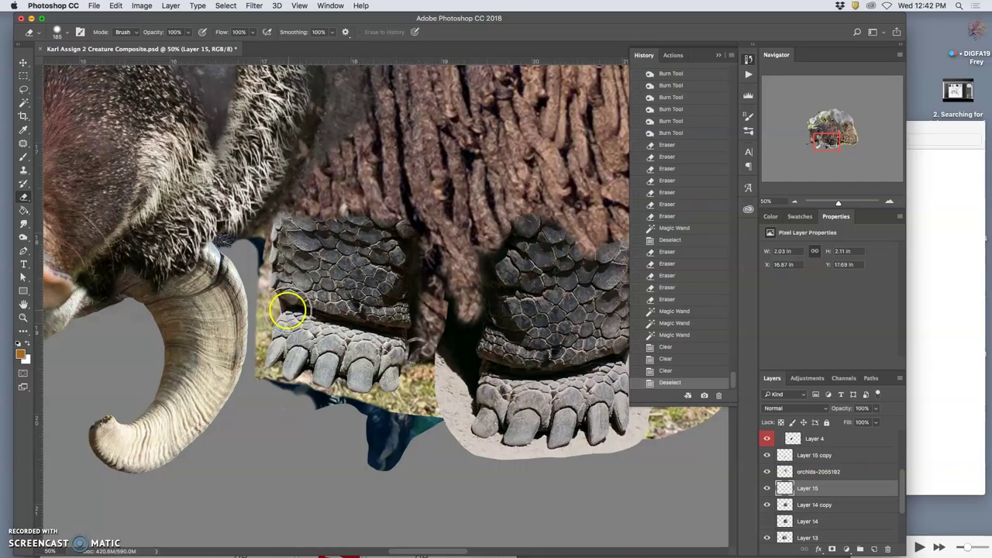
Step: Erase the grassy background beside and below the front foot on Layer 14 copy with the 185 px eraser
super+click(264, 325)
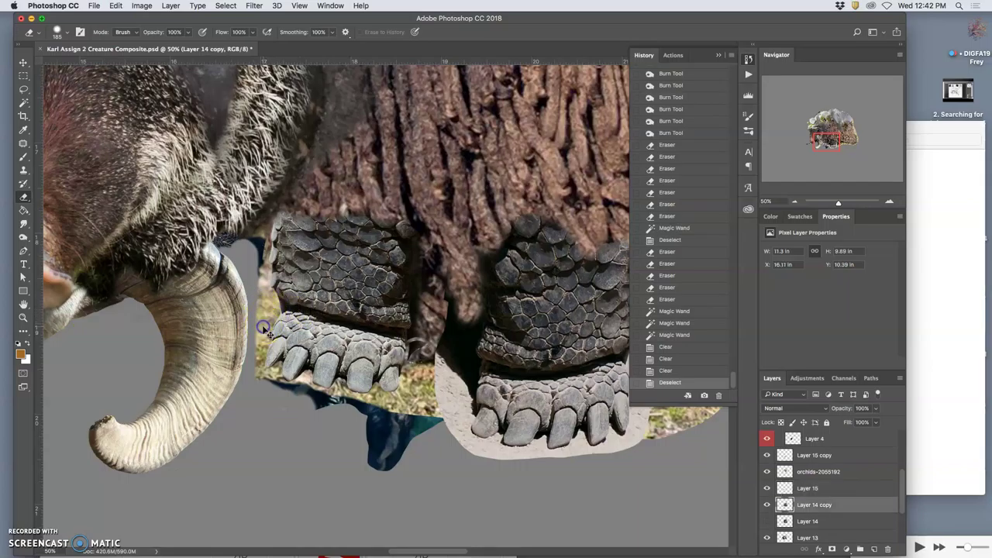
mouse_move(272, 309)
mouse_down()
mouse_move(265, 256)
mouse_move(264, 383)
mouse_move(290, 360)
mouse_move(298, 383)
mouse_move(335, 367)
mouse_move(348, 398)
mouse_move(384, 385)
mouse_move(393, 401)
mouse_move(415, 403)
mouse_move(424, 387)
mouse_move(415, 360)
mouse_move(406, 404)
mouse_move(429, 386)
mouse_move(429, 414)
mouse_move(415, 421)
mouse_move(425, 391)
mouse_move(419, 397)
mouse_move(410, 376)
mouse_move(414, 398)
mouse_move(391, 385)
mouse_move(391, 424)
mouse_up()
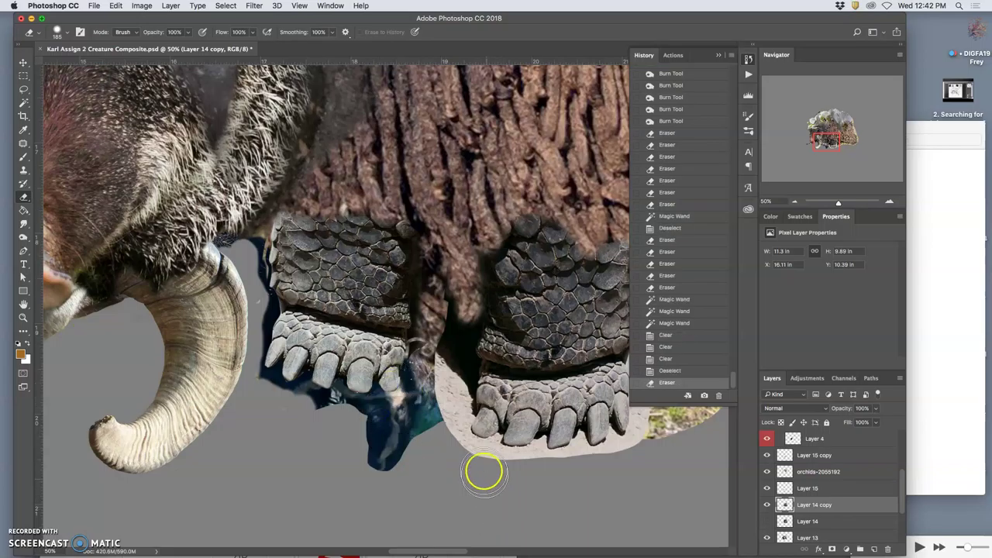
key(super+minus)
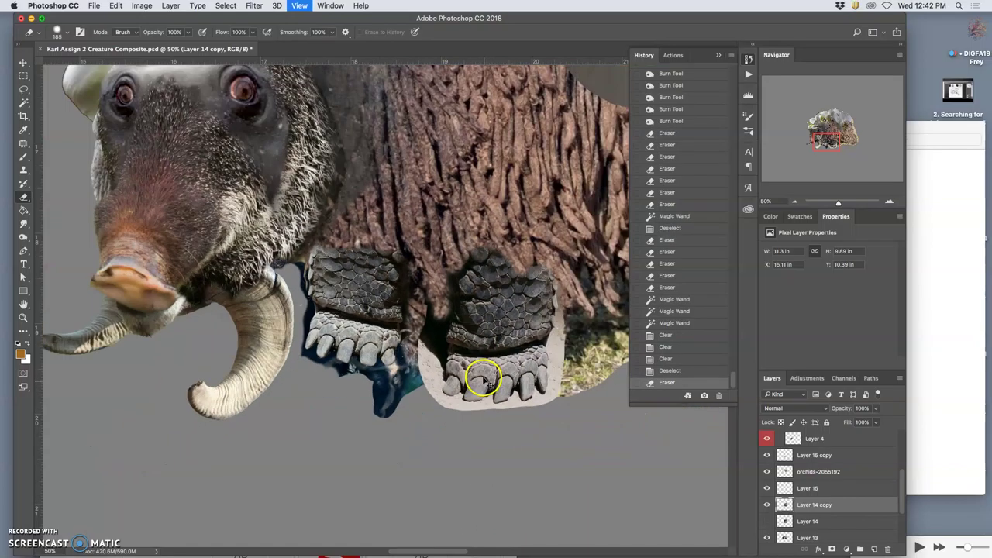
key(super+minus)
key(super+minus)
key(super+minus)
key(super+minus)
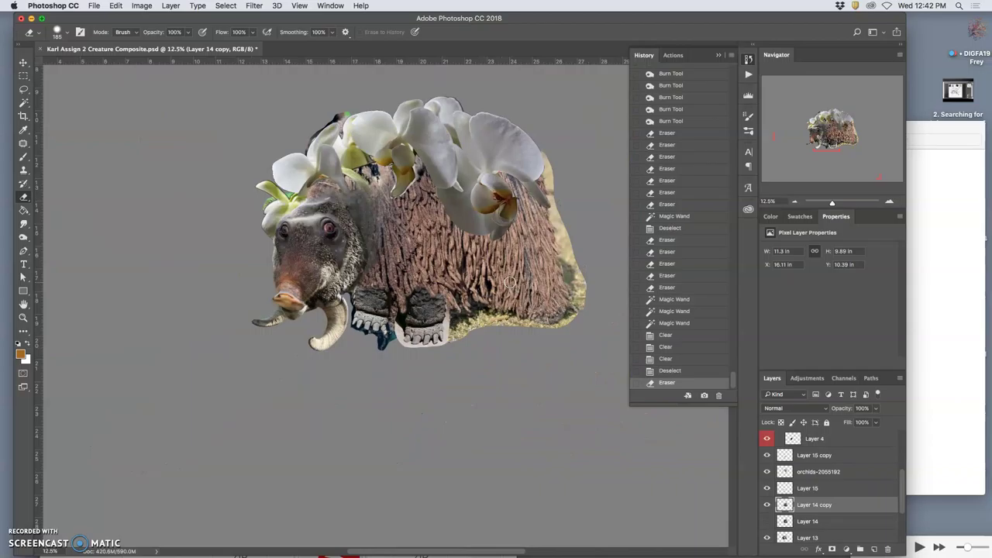